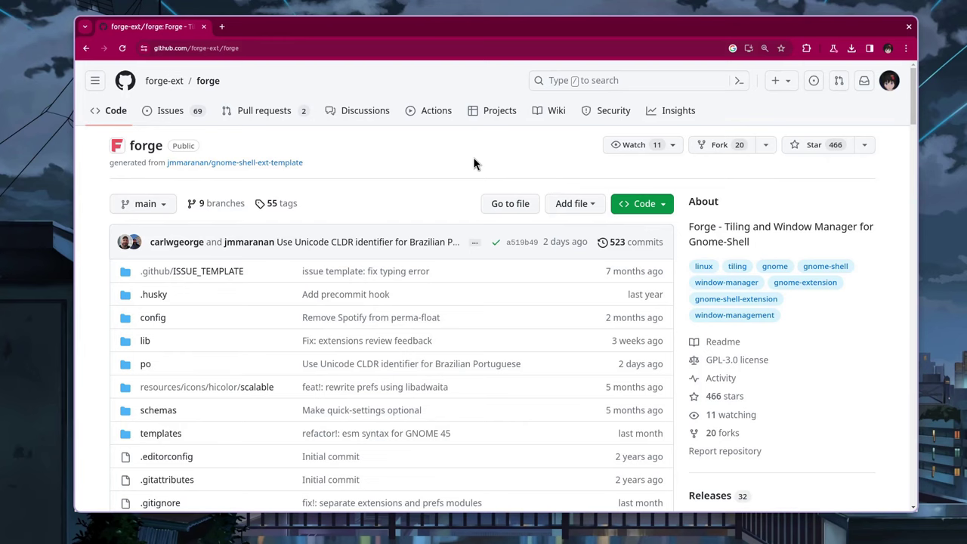
Read through the Features list in the forge README, from tree-based tiling to window resizing with keyboard shortcuts.
scroll(475, 164, "down", 6)
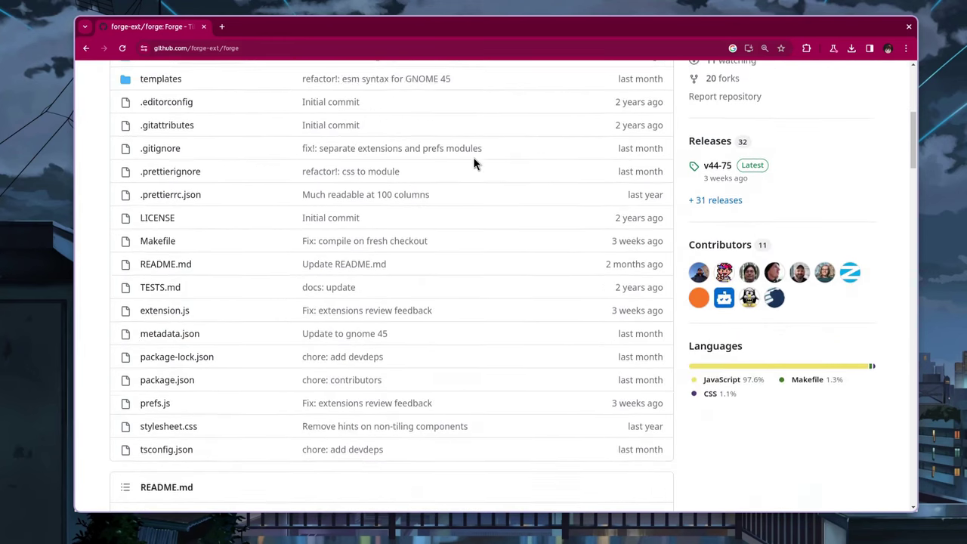
scroll(474, 164, "down", 5)
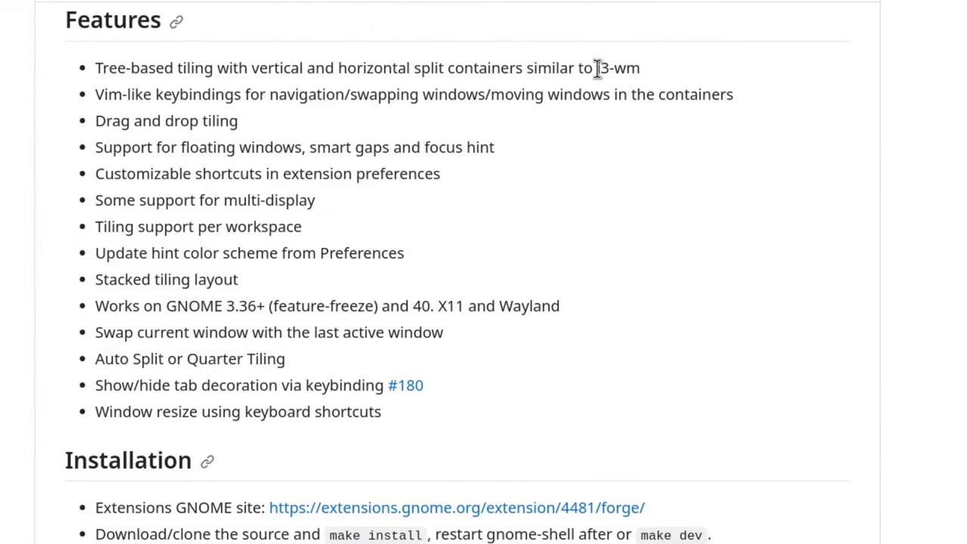
triple_click(597, 67)
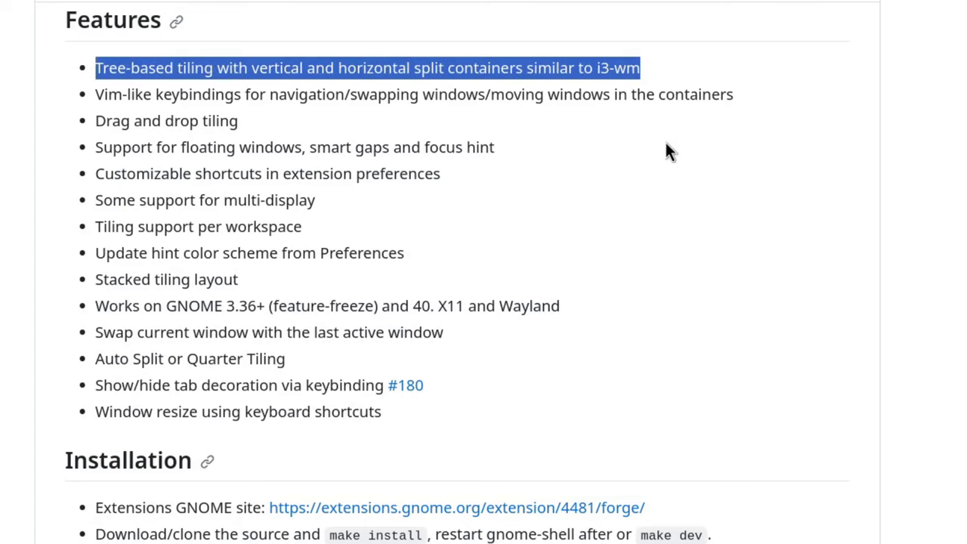
triple_click(654, 96)
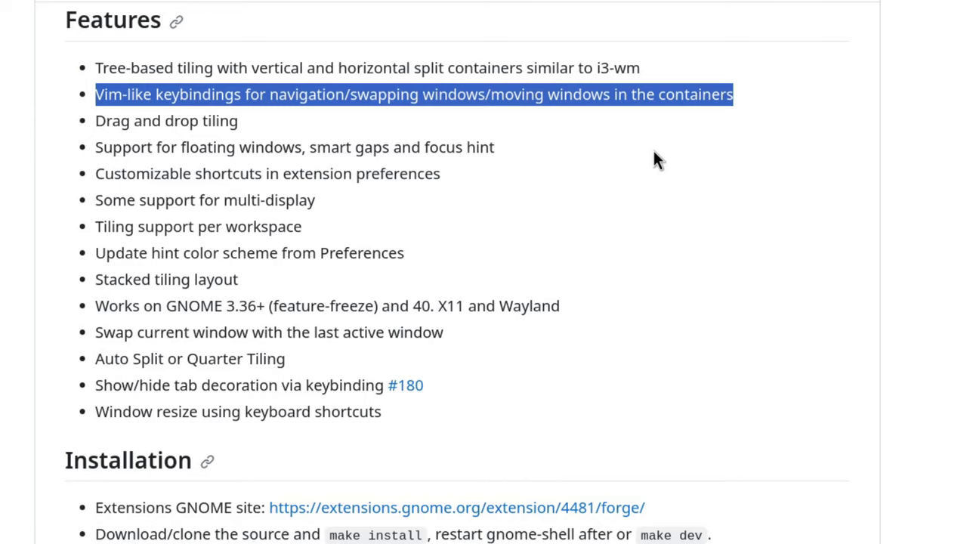
triple_click(231, 123)
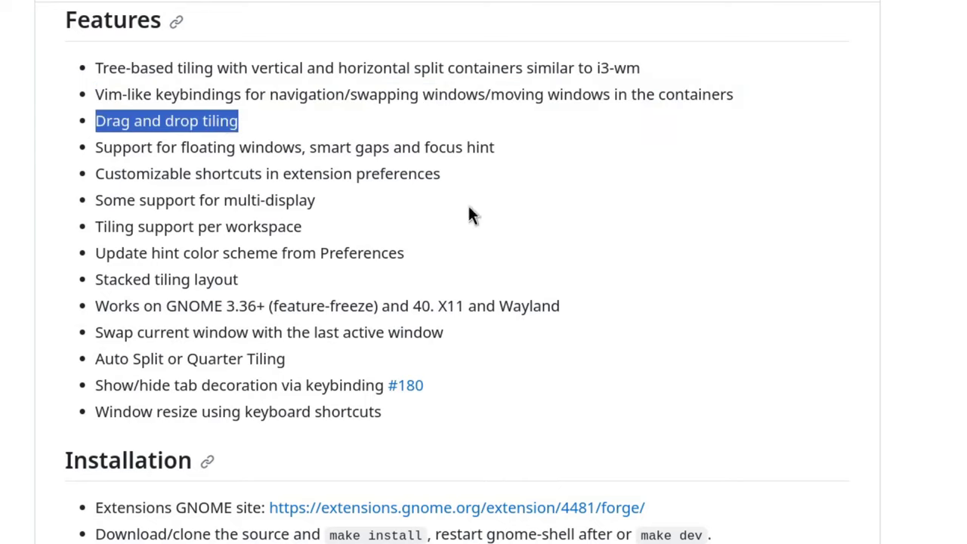
triple_click(435, 141)
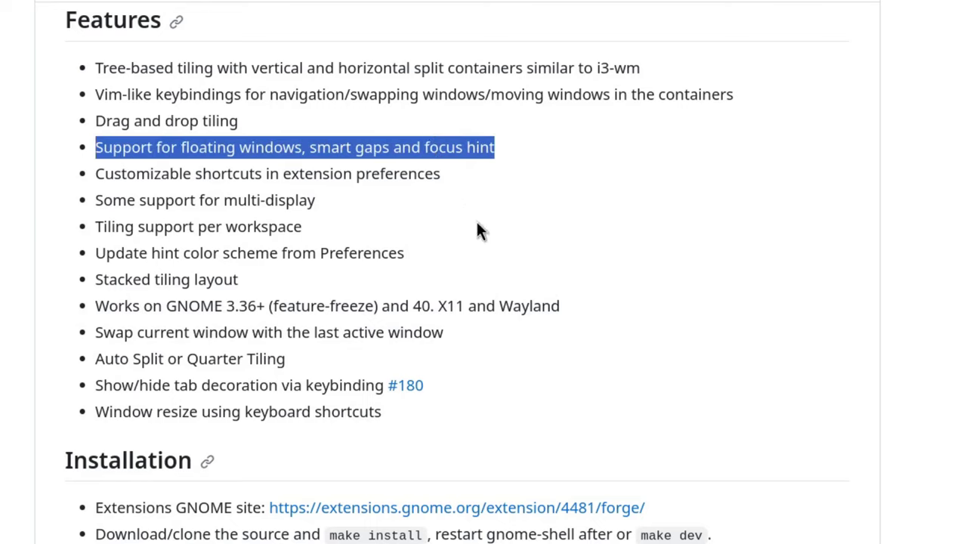
triple_click(406, 175)
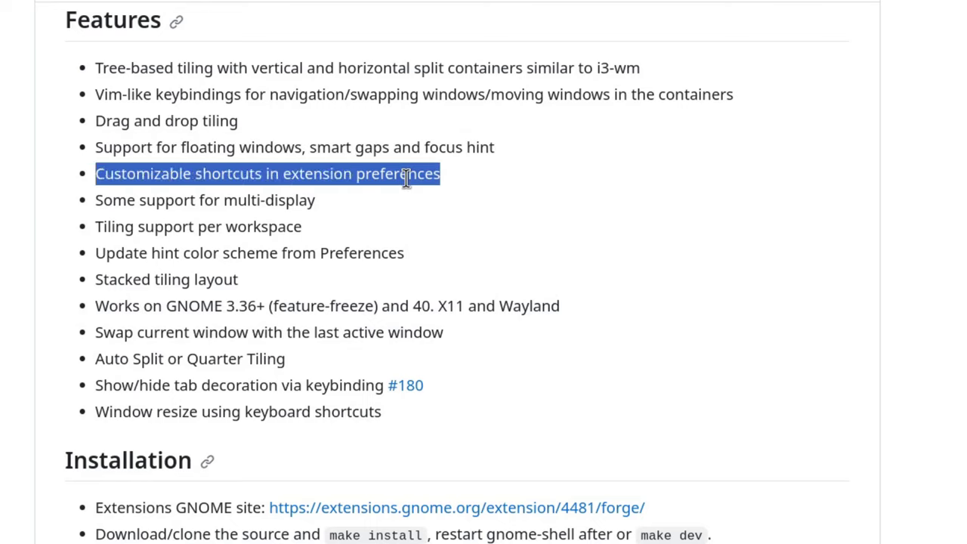
double_click(301, 200)
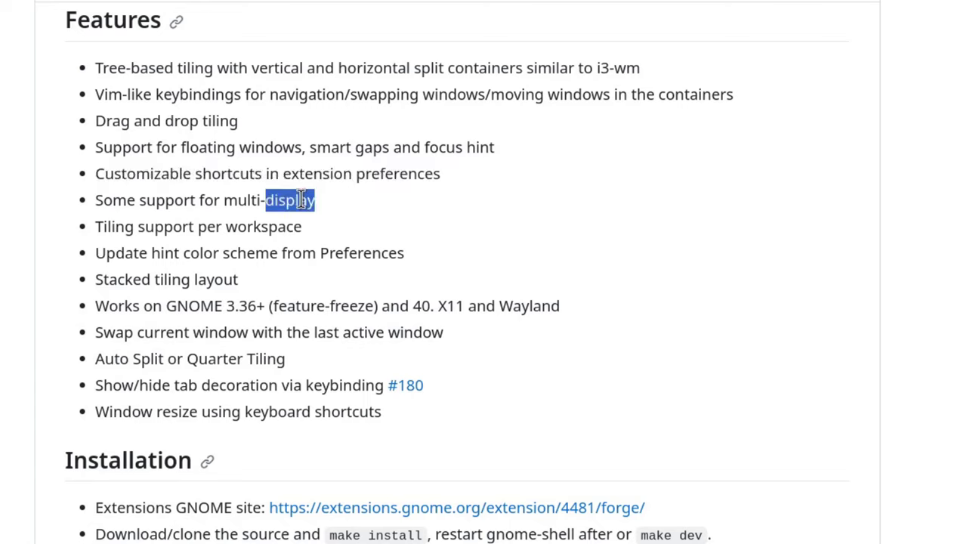
left_click(301, 200)
triple_click(285, 226)
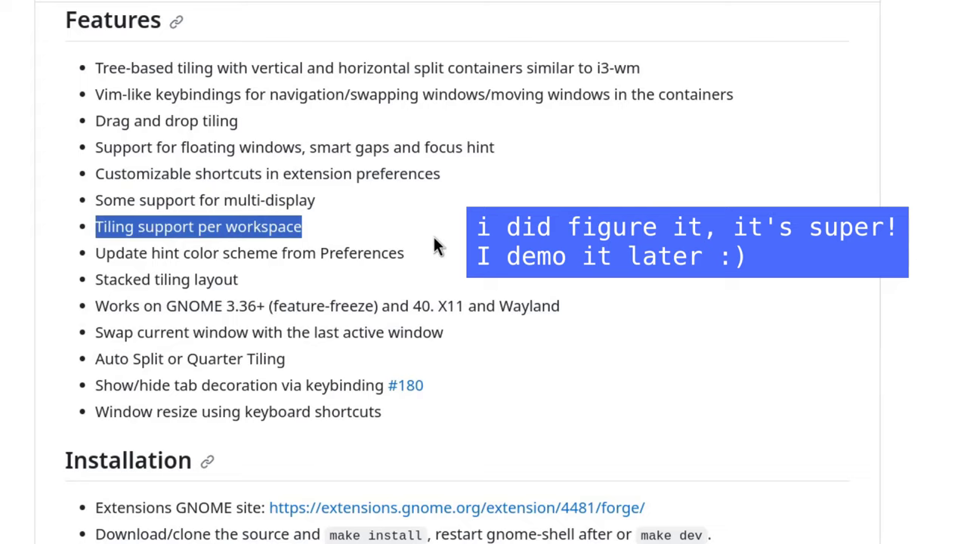
triple_click(365, 252)
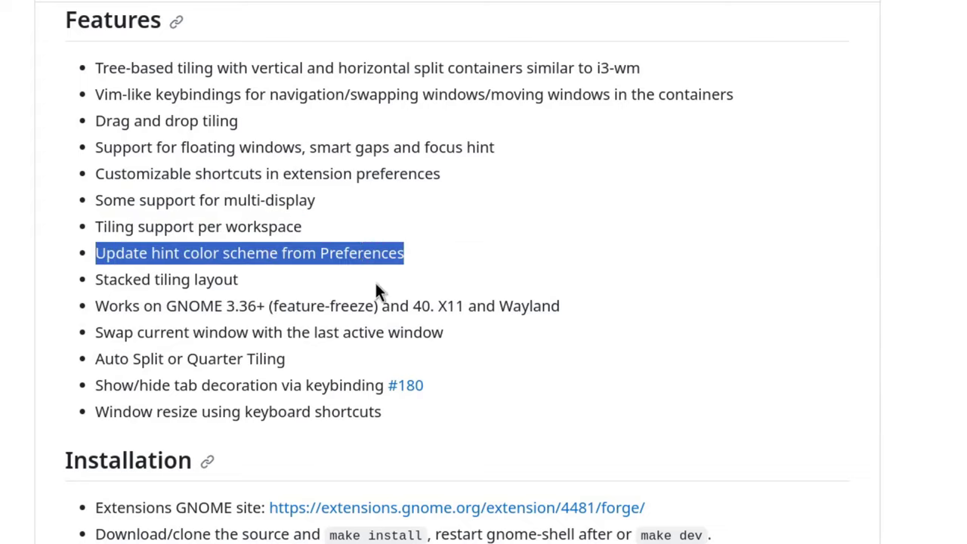
triple_click(228, 279)
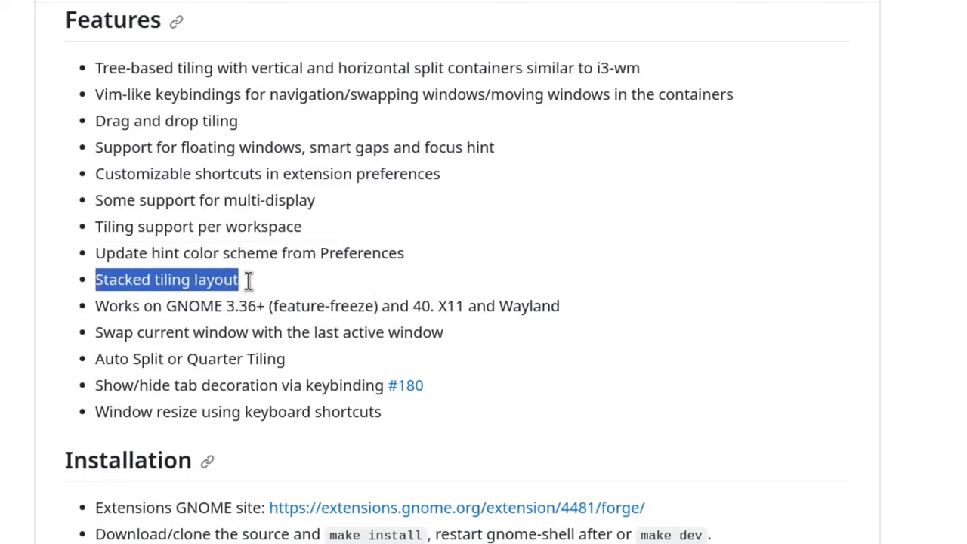
triple_click(356, 306)
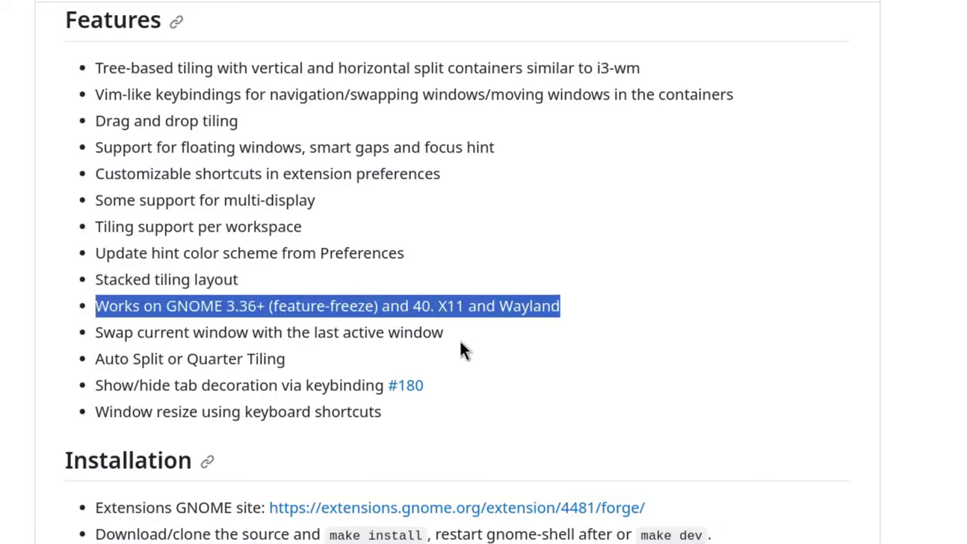
triple_click(401, 332)
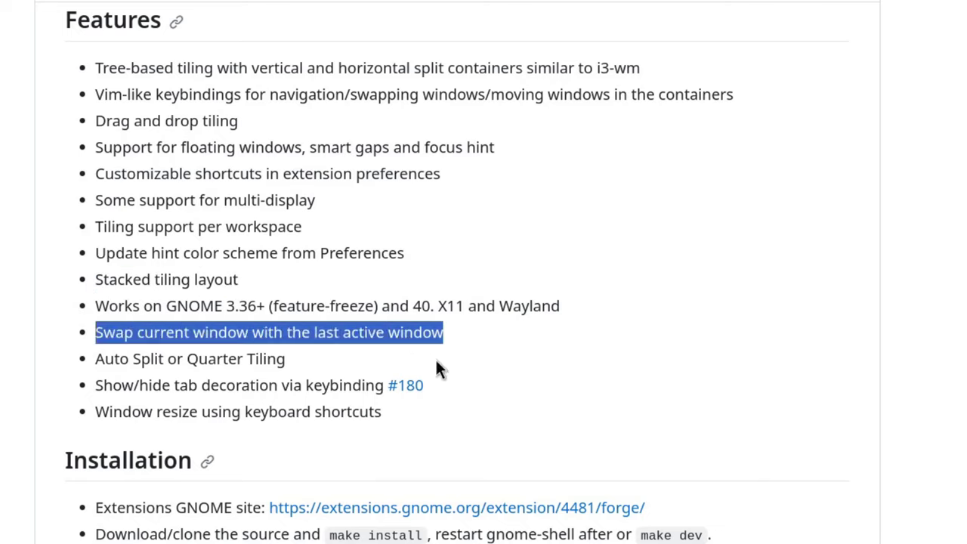
triple_click(276, 359)
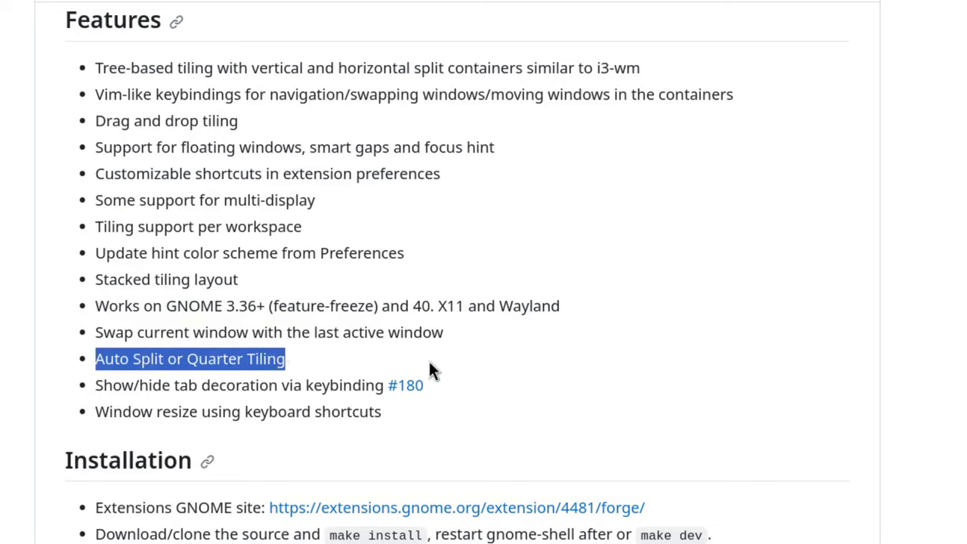
triple_click(342, 385)
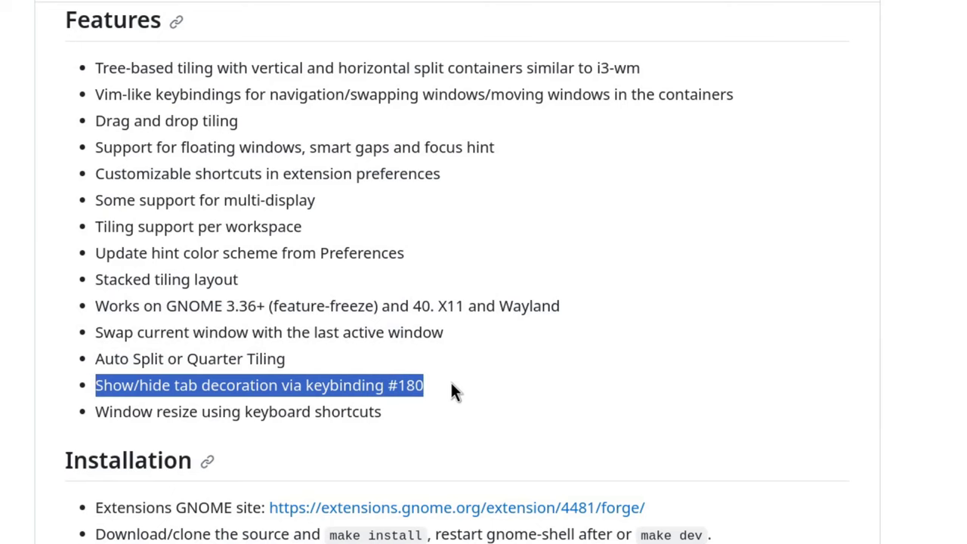
triple_click(338, 412)
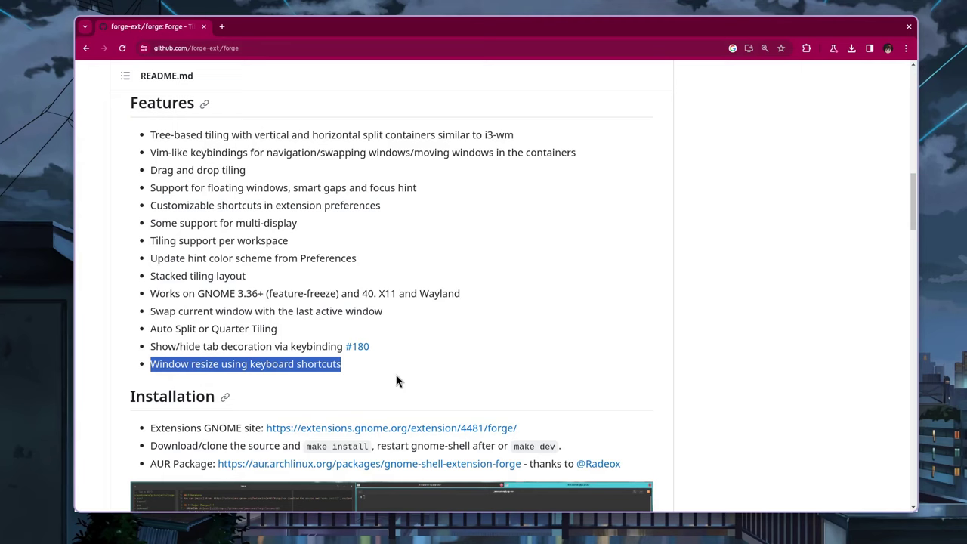
Look through the README's Forge Keybinding Defaults table, from the window size shortcuts to the floating toggles.
scroll(396, 380, "down", 5)
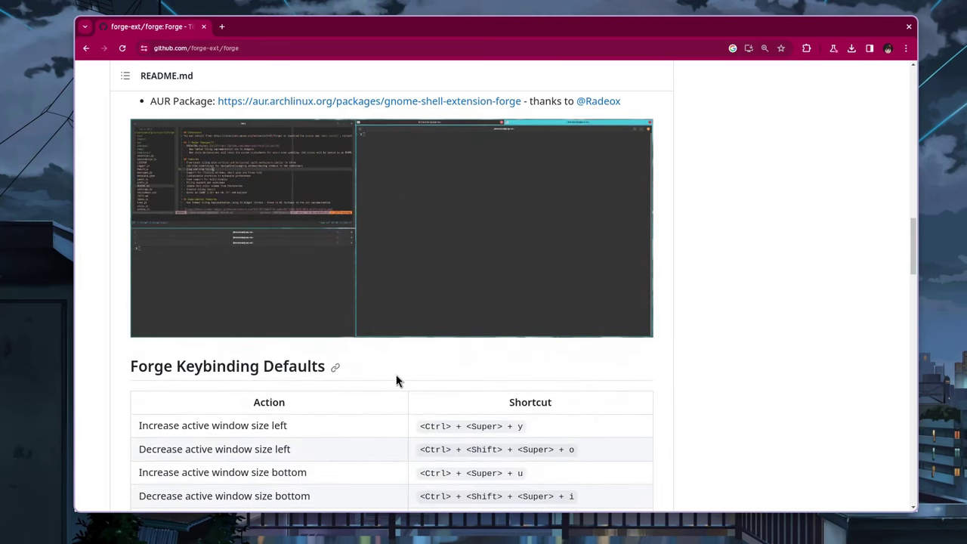
scroll(396, 380, "down", 4)
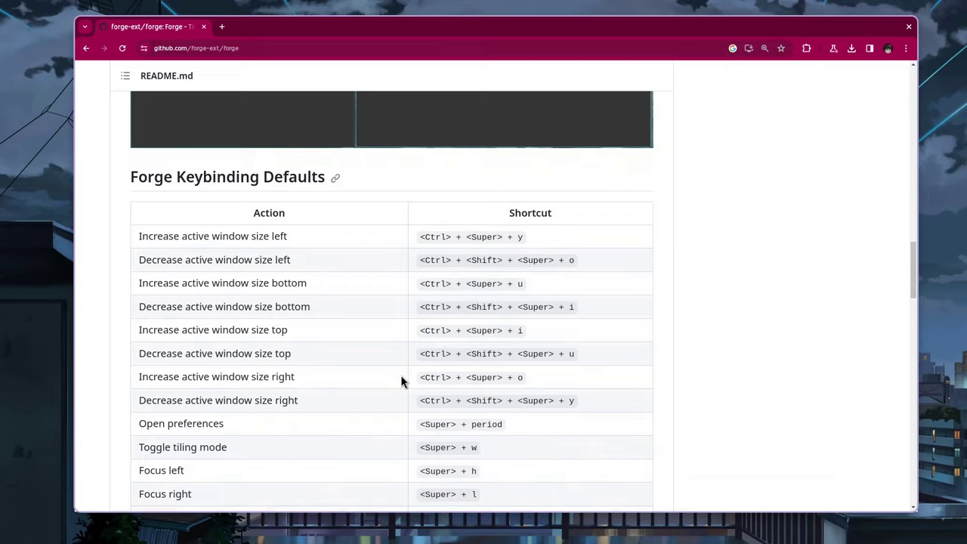
scroll(401, 382, "down", 6)
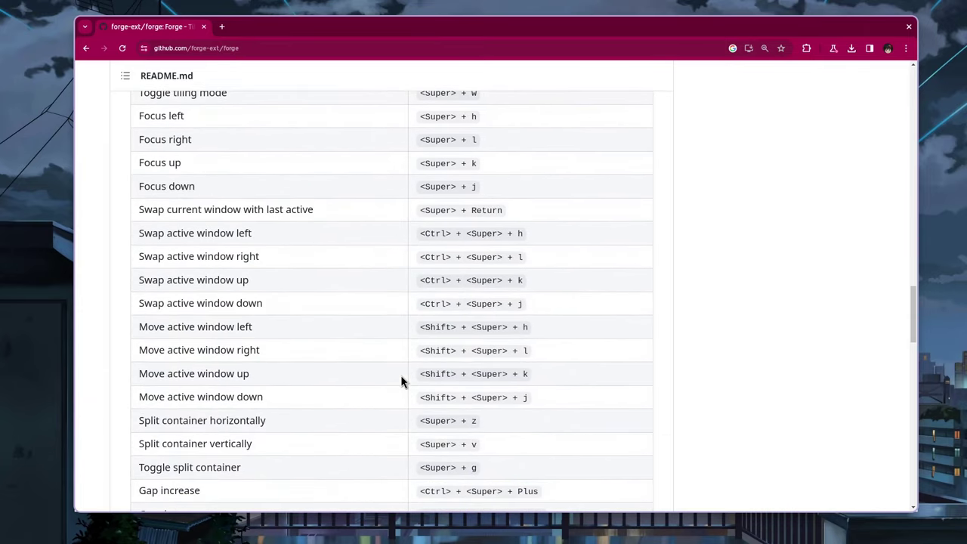
scroll(401, 381, "down", 3)
scroll(403, 382, "down", 1)
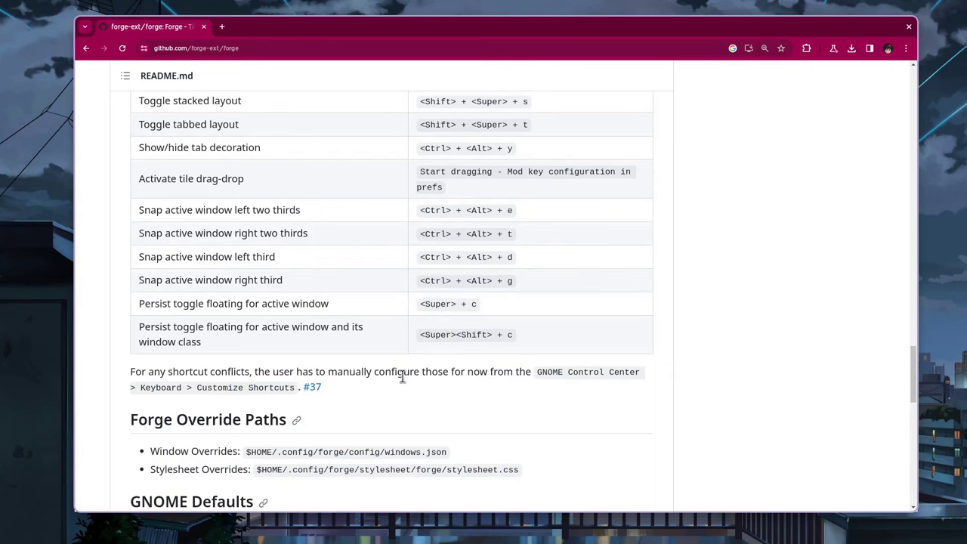
Turn on Tiling on the workspace with the terminal and Files windows, and view Forge's quick options.
key("super")
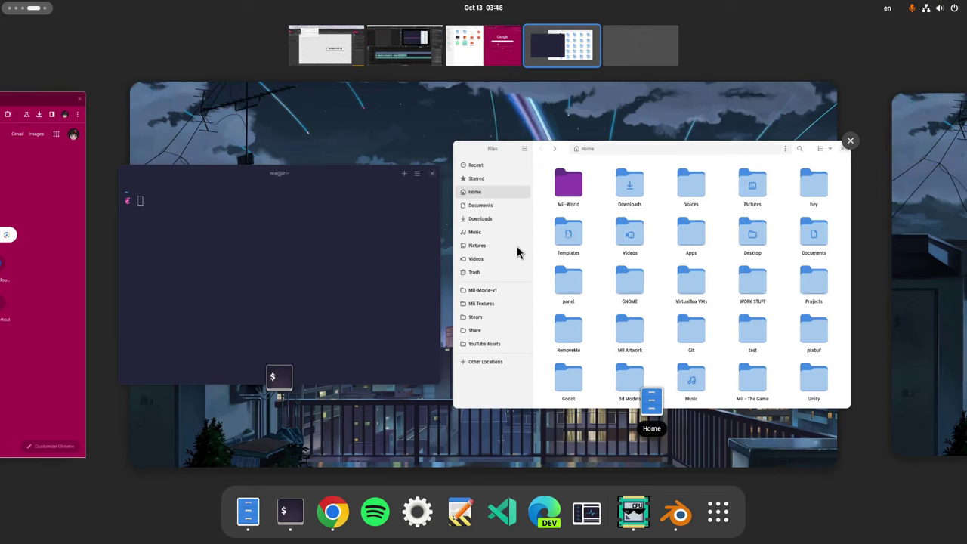
left_click(366, 253)
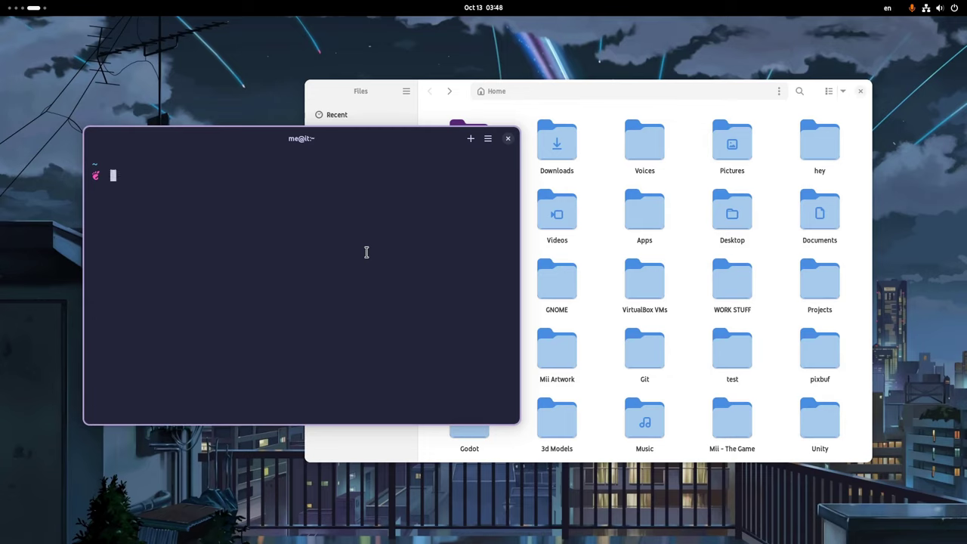
left_click(926, 8)
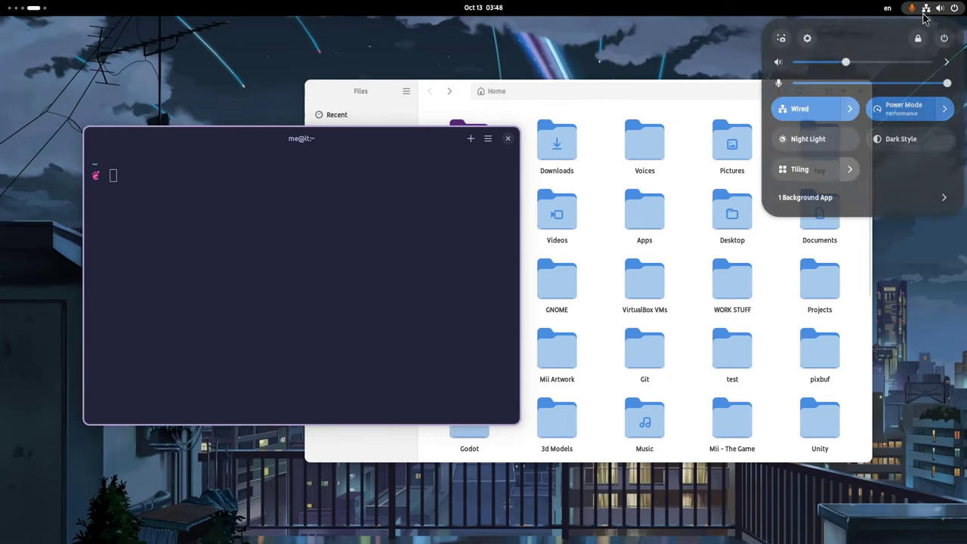
left_click(810, 172)
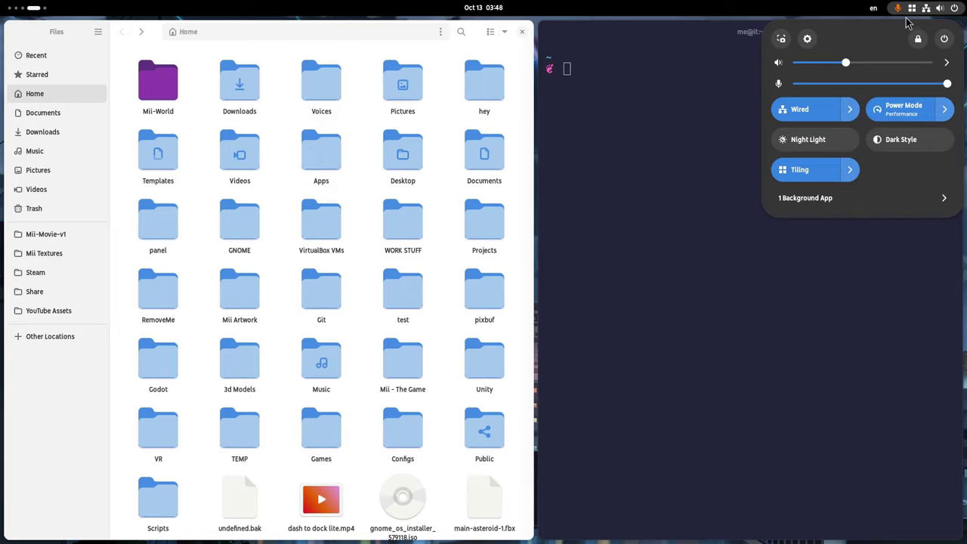
left_click(849, 170)
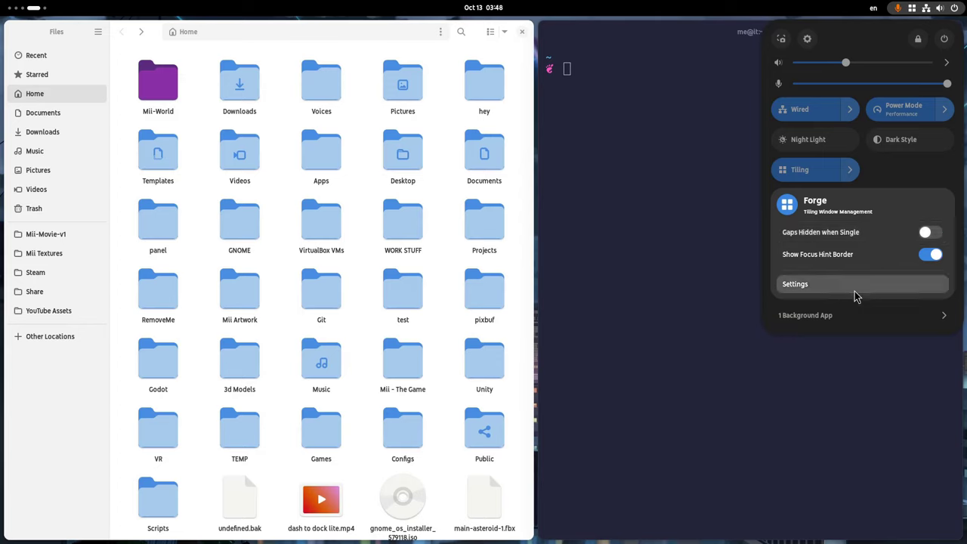
left_click(716, 217)
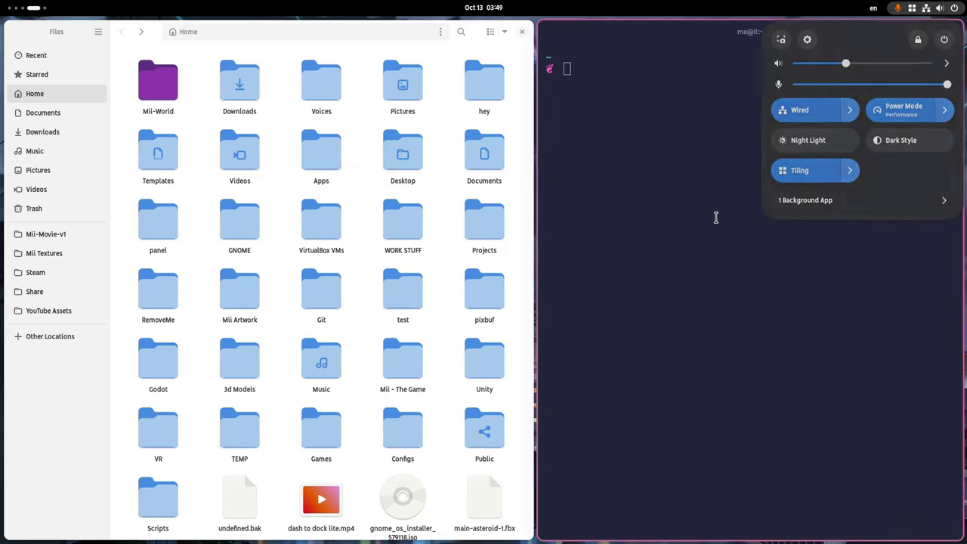
Open two more terminal windows and narrow the Files tile to about a third of the screen width.
left_click(931, 33)
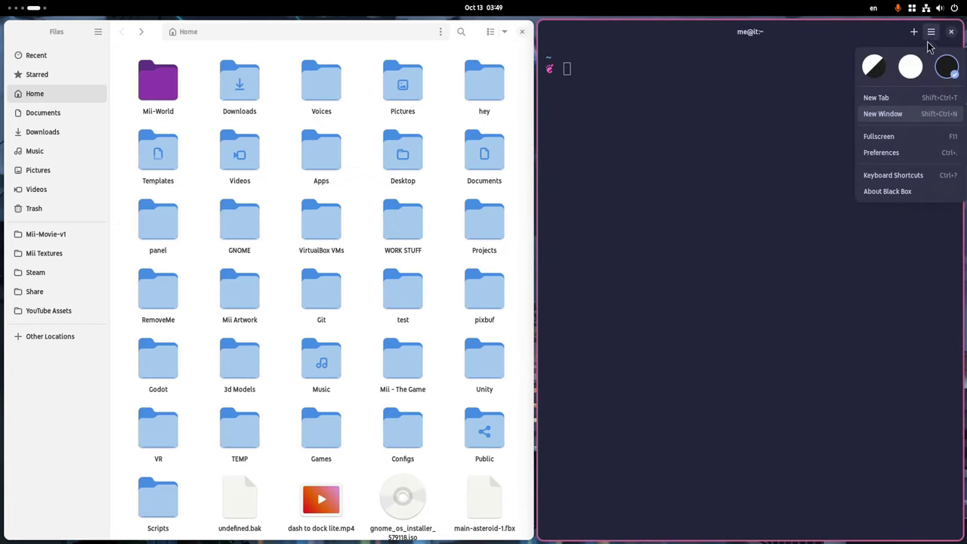
left_click(883, 113)
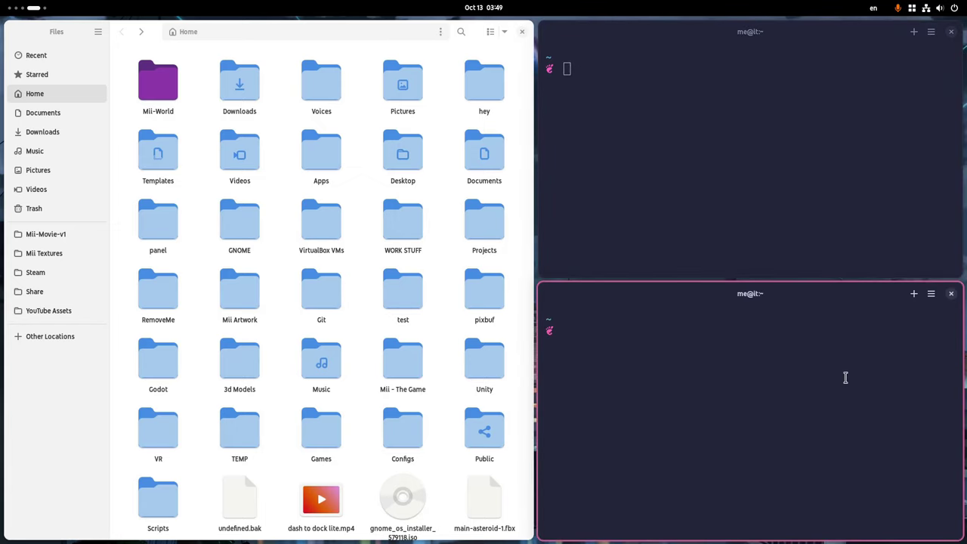
key("ctrl+shift+n")
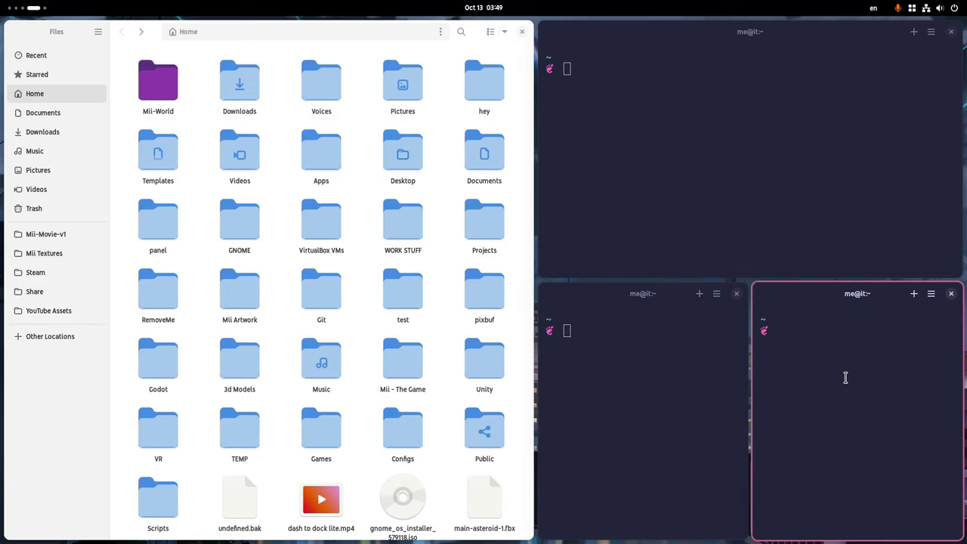
left_click_drag(537, 266, 350, 233)
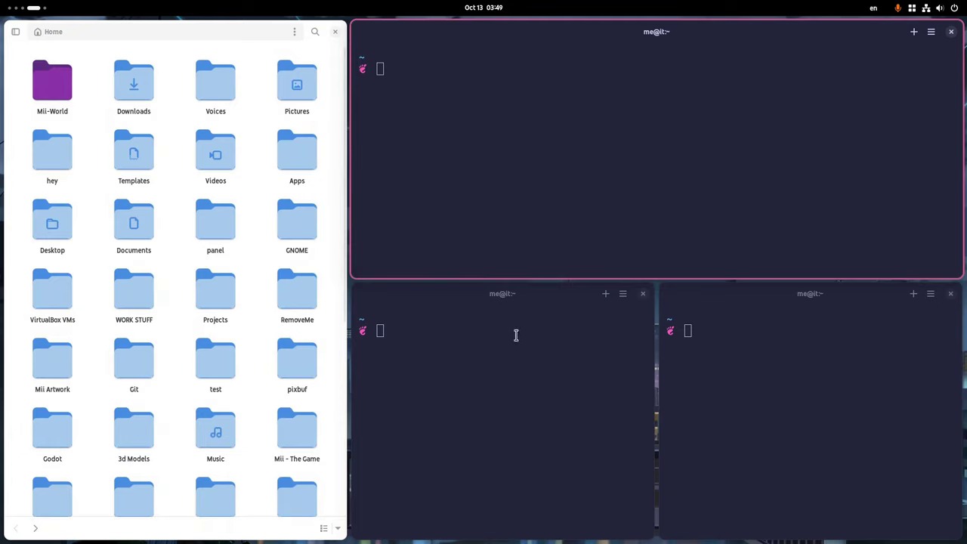
Run the command "sudo ha" in the lower terminal next to the Files window.
left_click(540, 379)
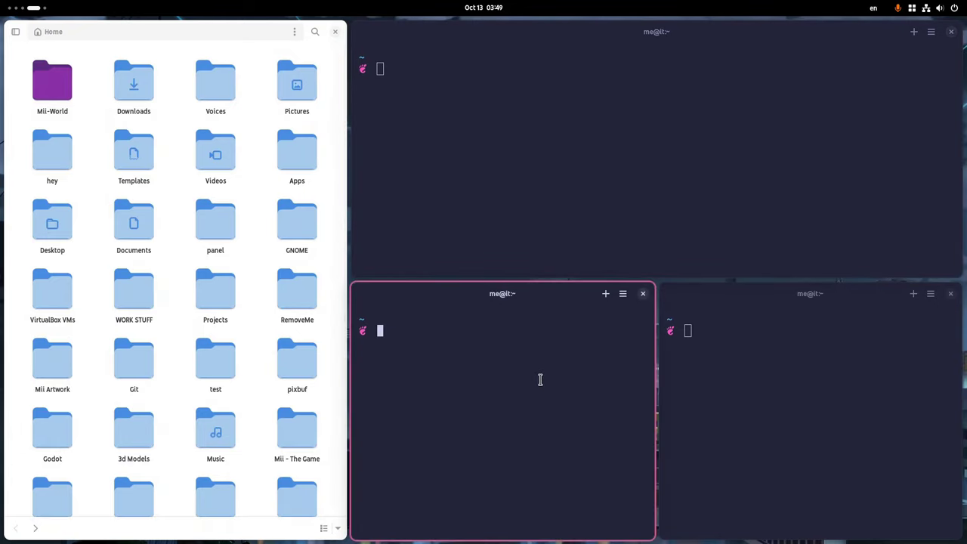
type("sudo ha")
key("Return")
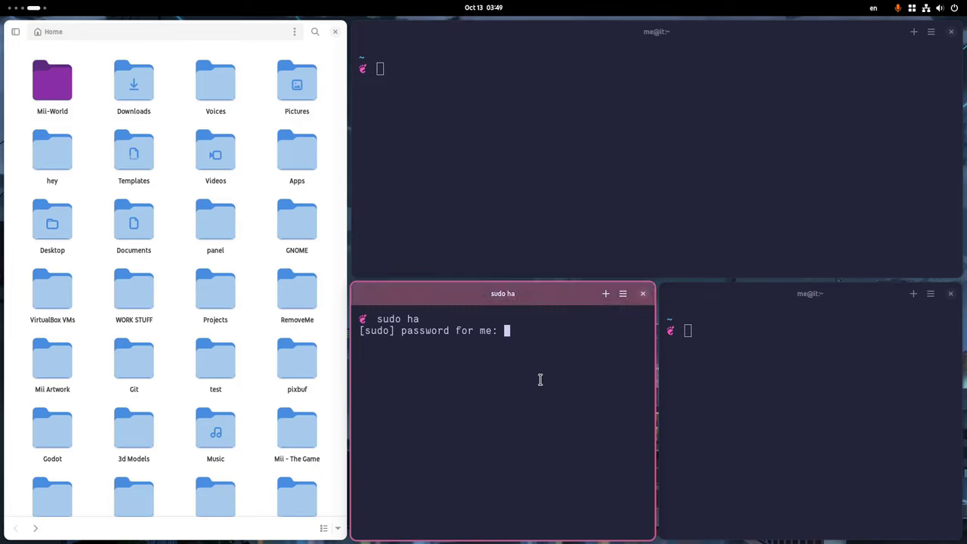
Swap the sudo ha terminal with the one beside it, and group both into a tabbed tile showing the other terminal.
left_click_drag(451, 290, 898, 353)
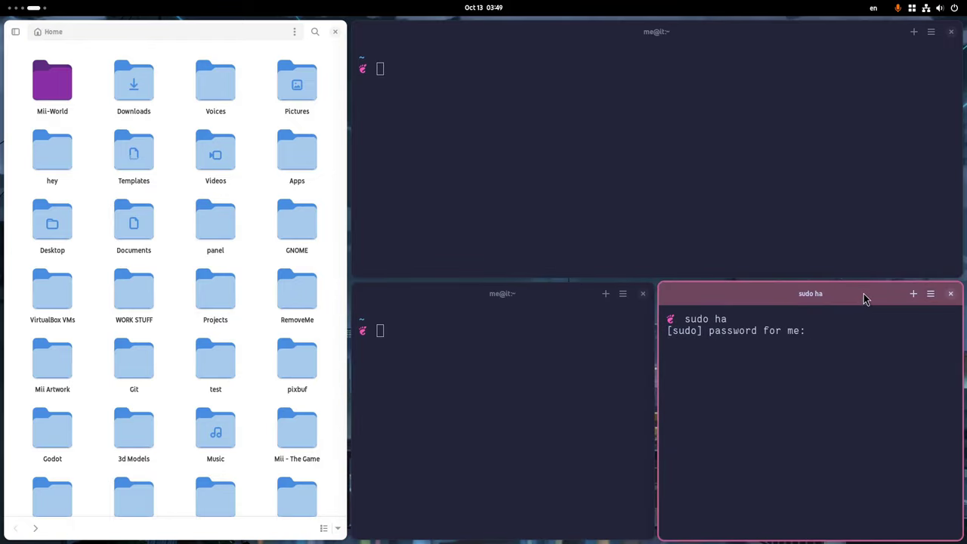
left_click_drag(863, 296, 554, 398)
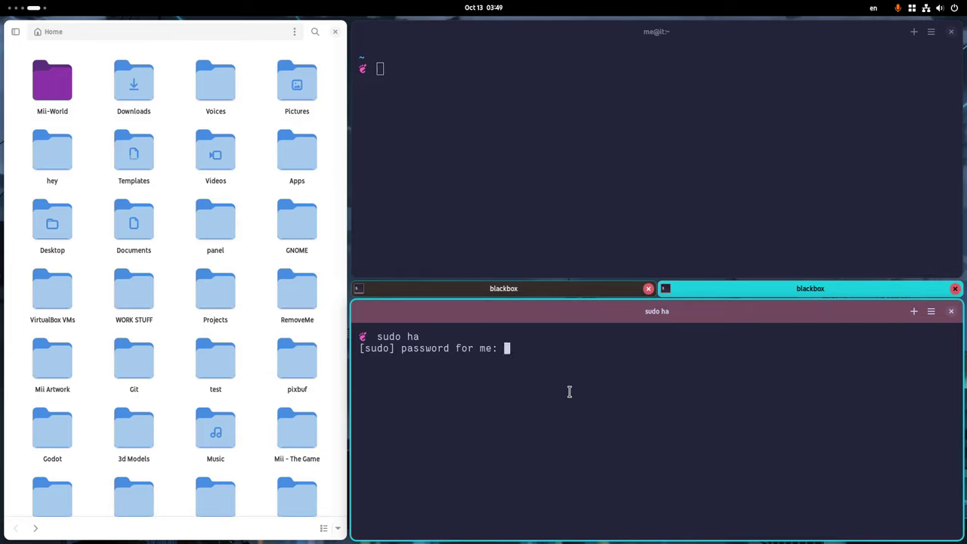
left_click(562, 294)
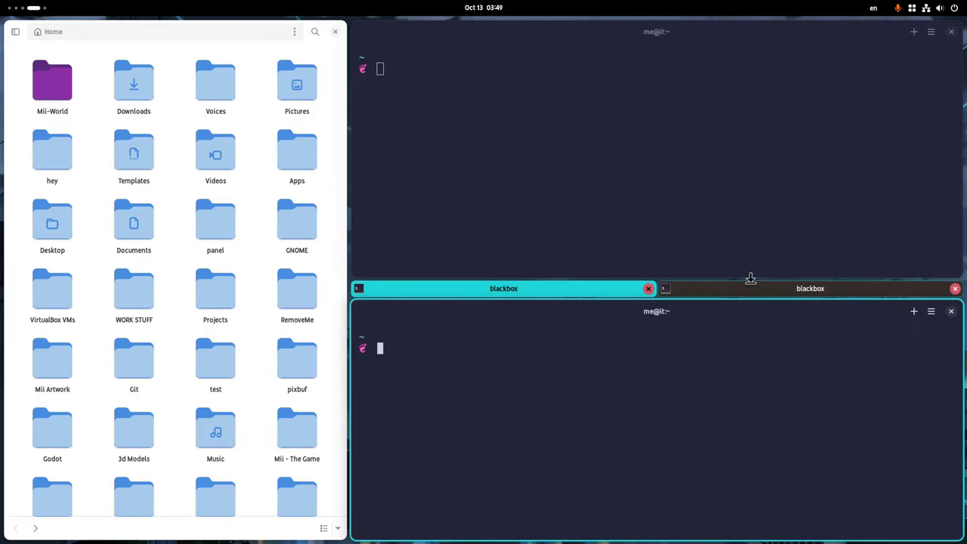
Show the sudo ha terminal in the tabbed tile and widen the Files tile to just over half the screen width.
left_click(762, 292)
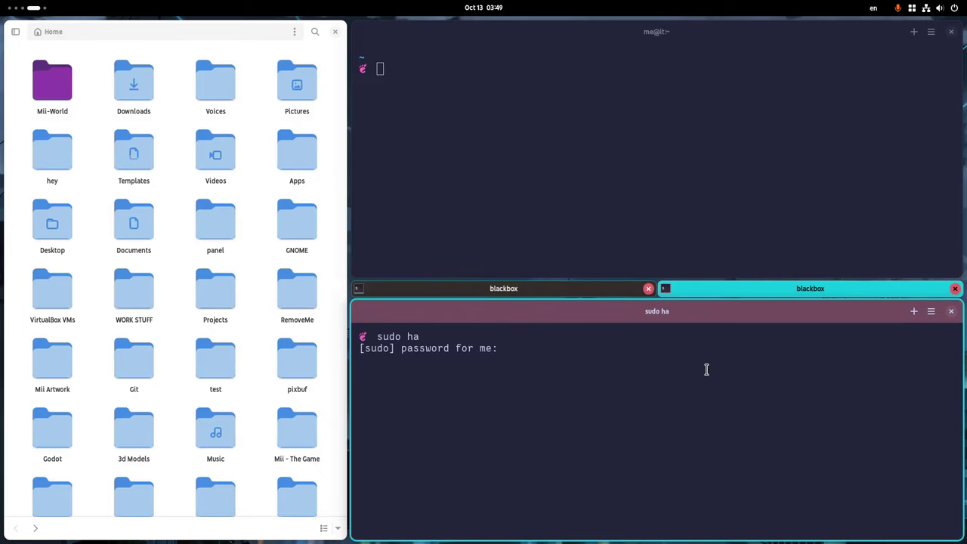
left_click(354, 191)
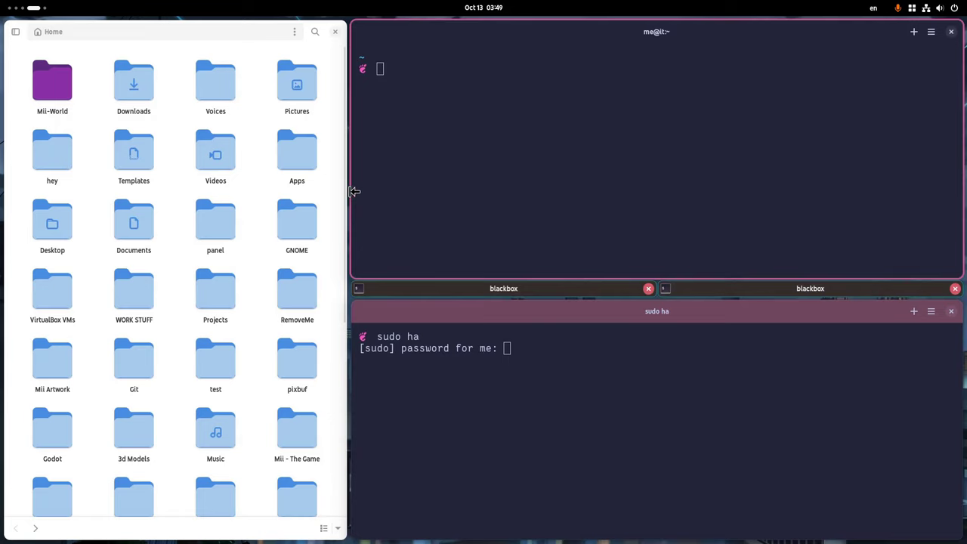
left_click_drag(354, 192, 531, 204)
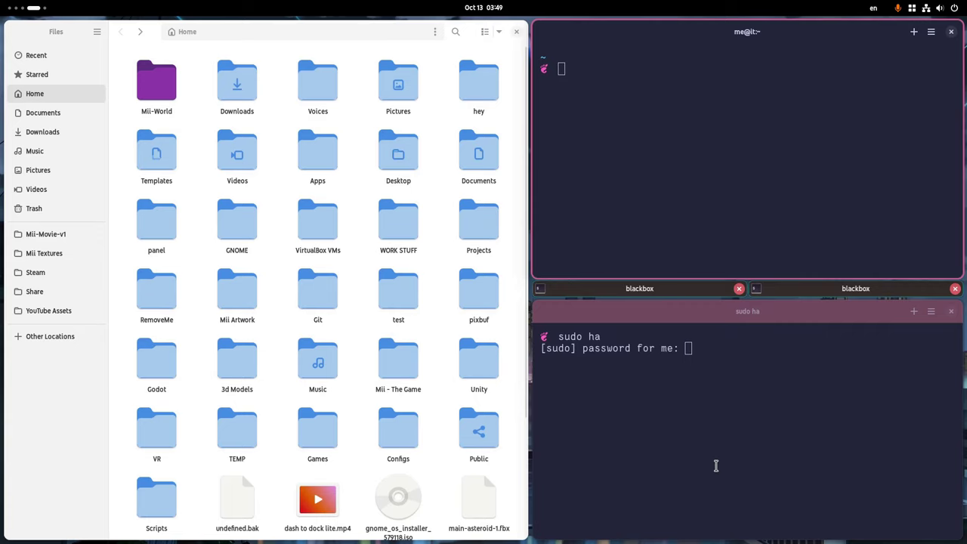
Float the upper terminal and both tabbed terminals, and move them so they overlap freely on the desktop.
key("super+c")
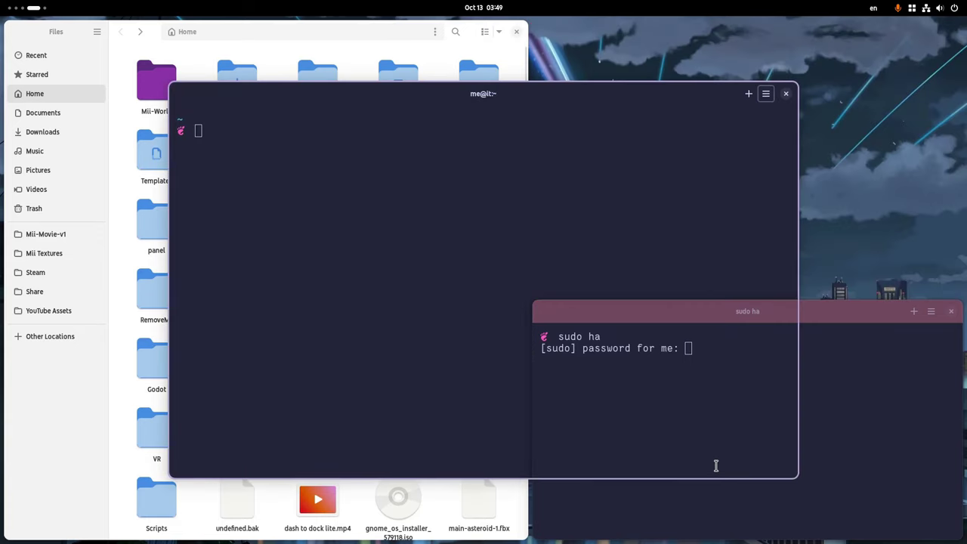
left_click_drag(600, 85, 436, 67)
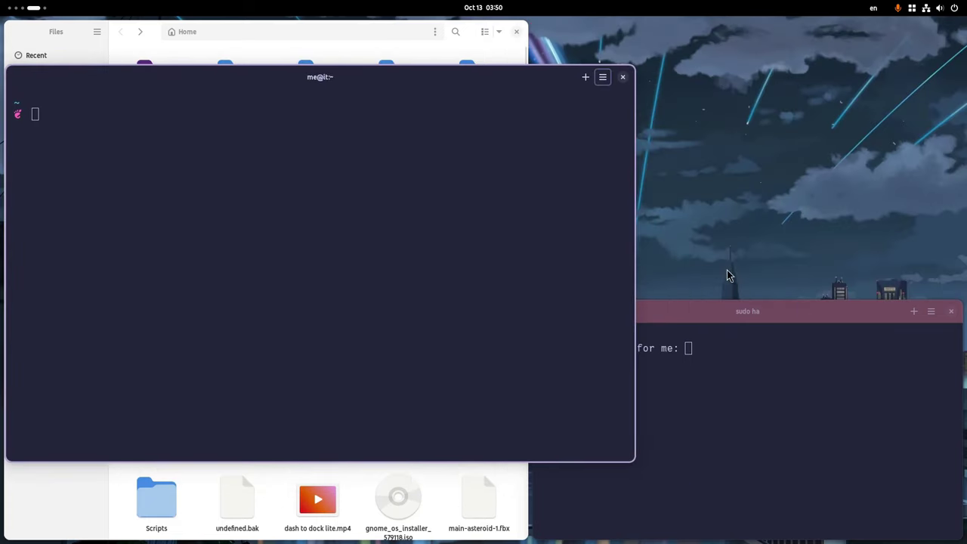
left_click_drag(730, 311, 492, 95)
left_click_drag(761, 304, 659, 236)
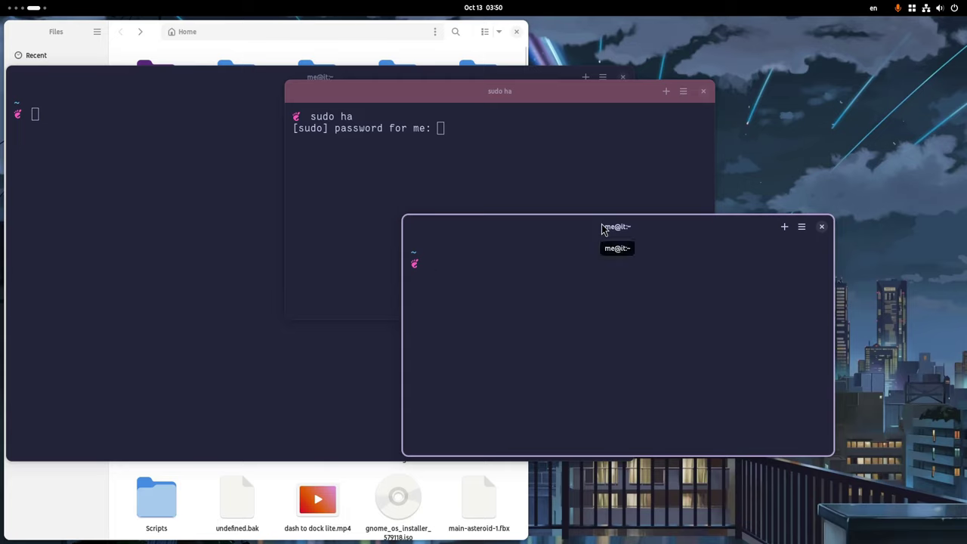
Close the two smaller floating terminals and return the remaining terminal to a tile beside Files.
left_click(821, 226)
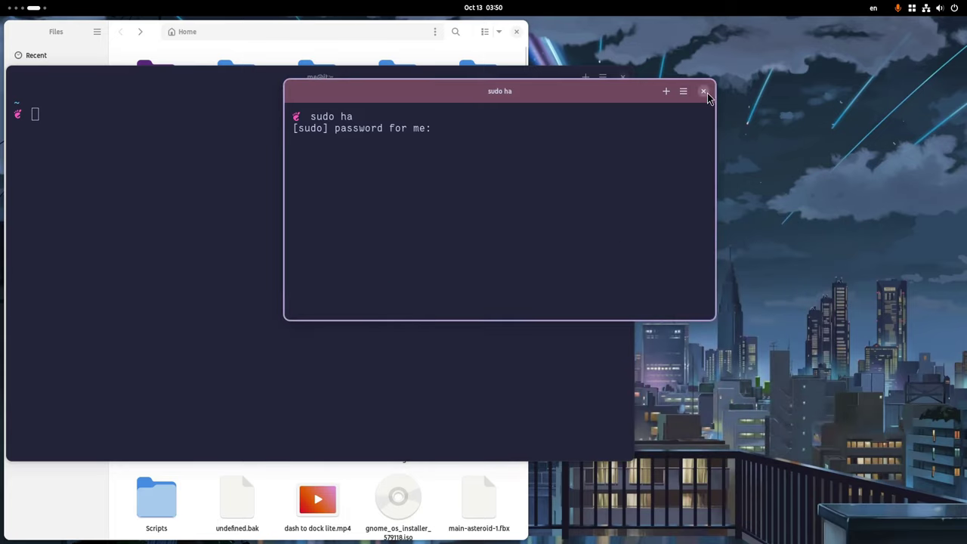
left_click(703, 91)
left_click(556, 250)
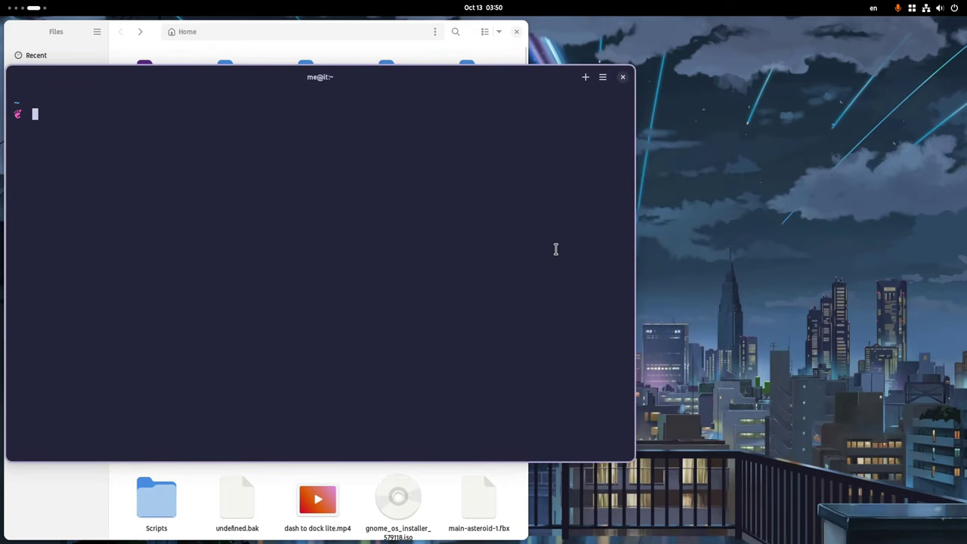
key("super+y")
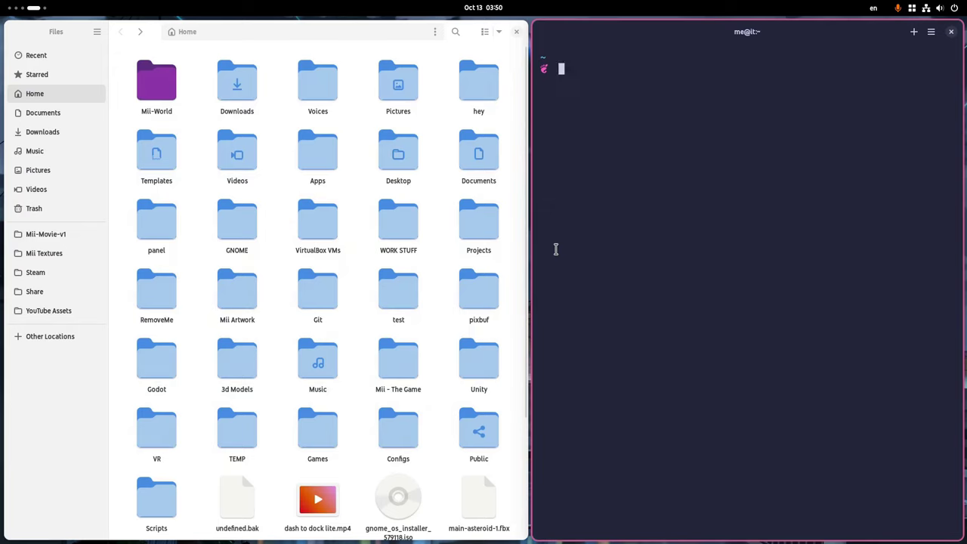
Open Forge's settings window from the Tiling quick options and dismiss the system menu.
left_click(950, 10)
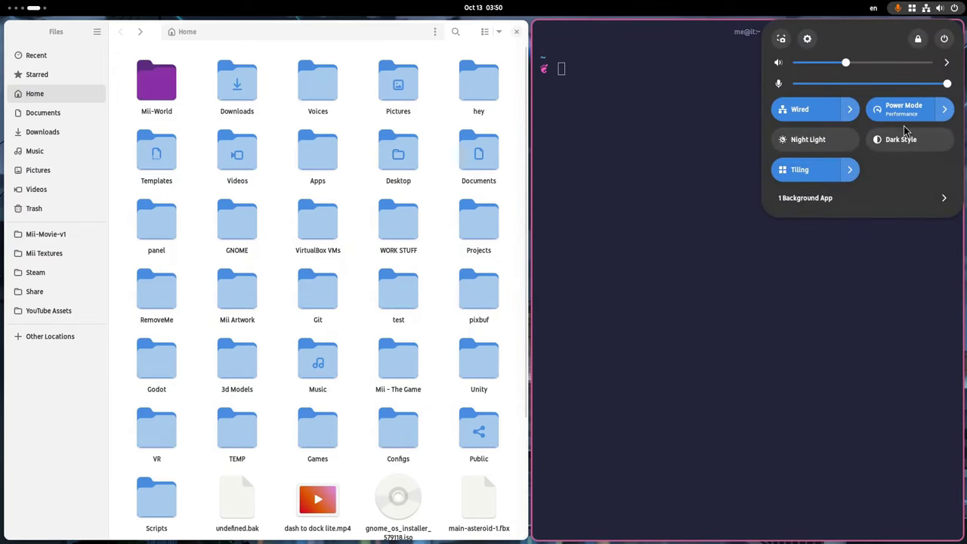
left_click(846, 202)
left_click(843, 204)
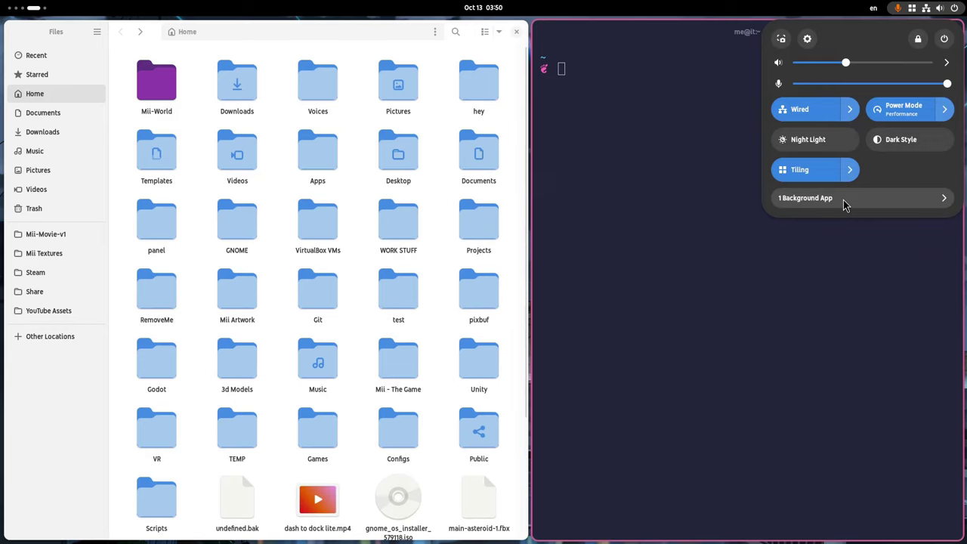
left_click(850, 172)
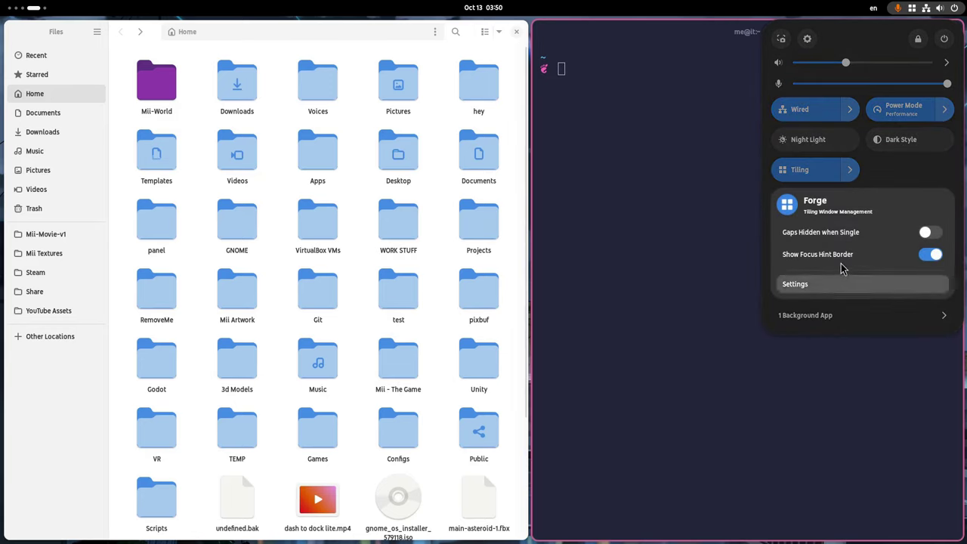
left_click(828, 283)
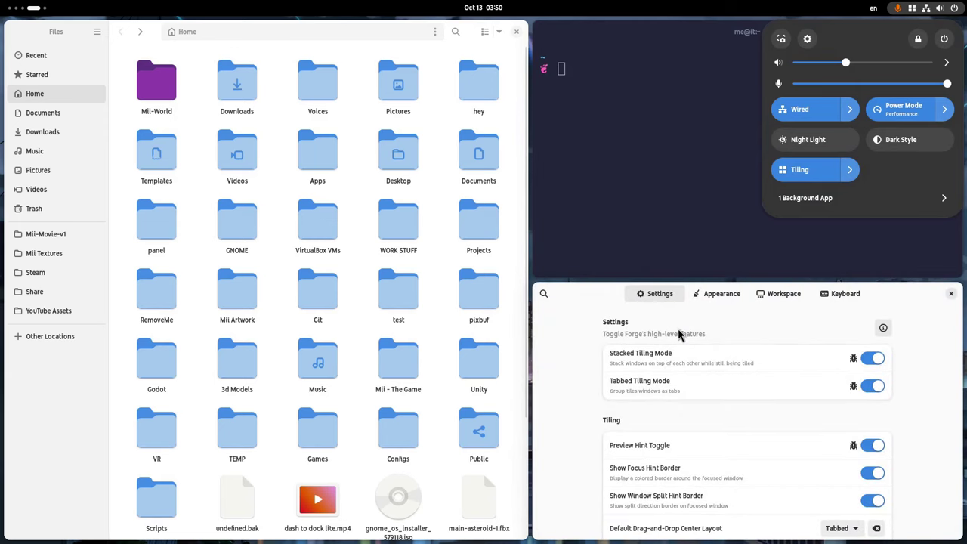
left_click(730, 343)
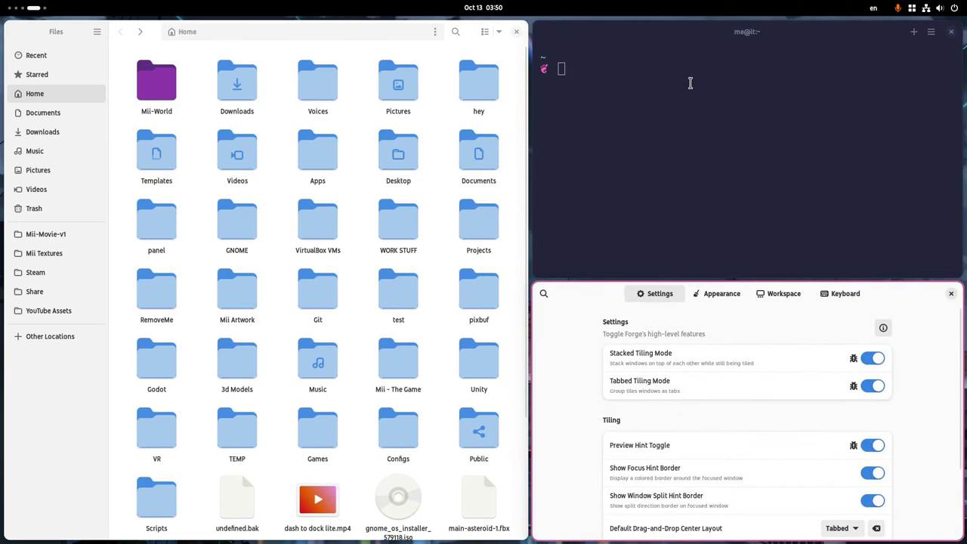
Move the terminal tile to the far side of Files, and tile Files directly below the terminal.
left_click_drag(717, 36, 151, 198)
left_click(464, 44)
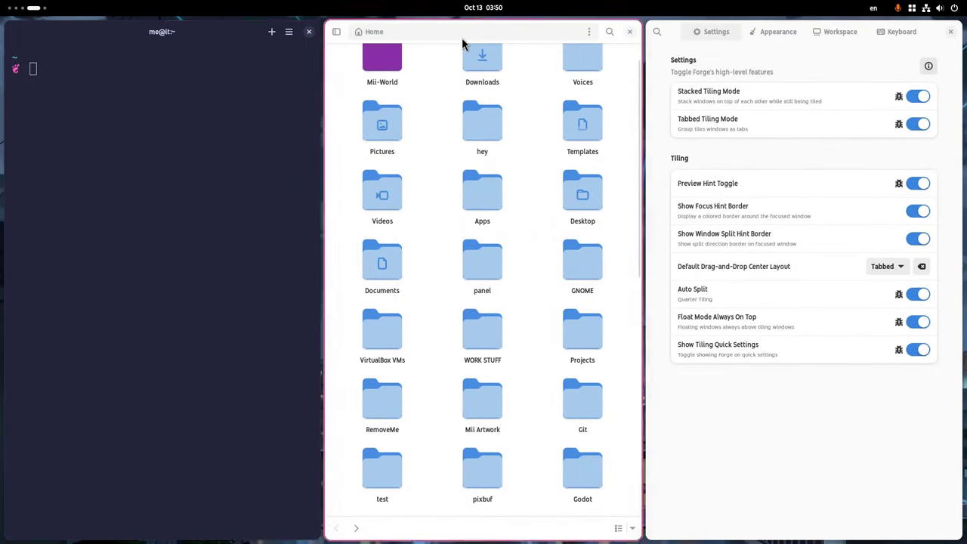
left_click_drag(464, 44, 181, 497)
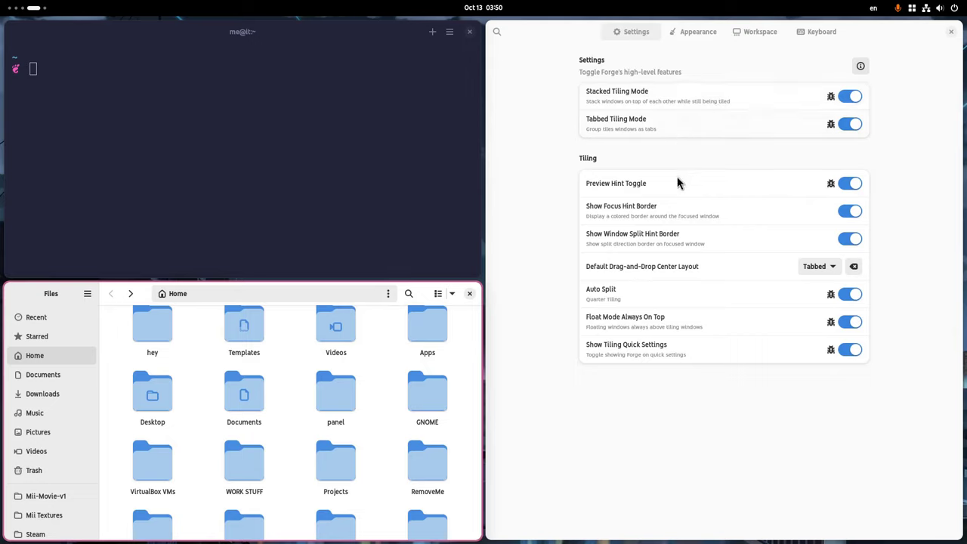
Examine the Default Drag-and-Drop Center Layout choices, keeping Tabbed, and look at the Auto Split option.
left_click(811, 269)
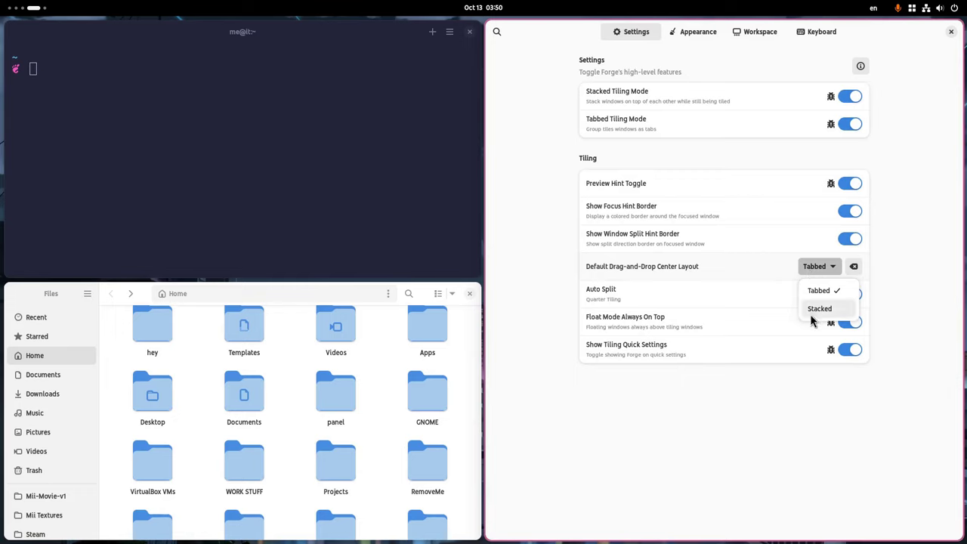
left_click(818, 288)
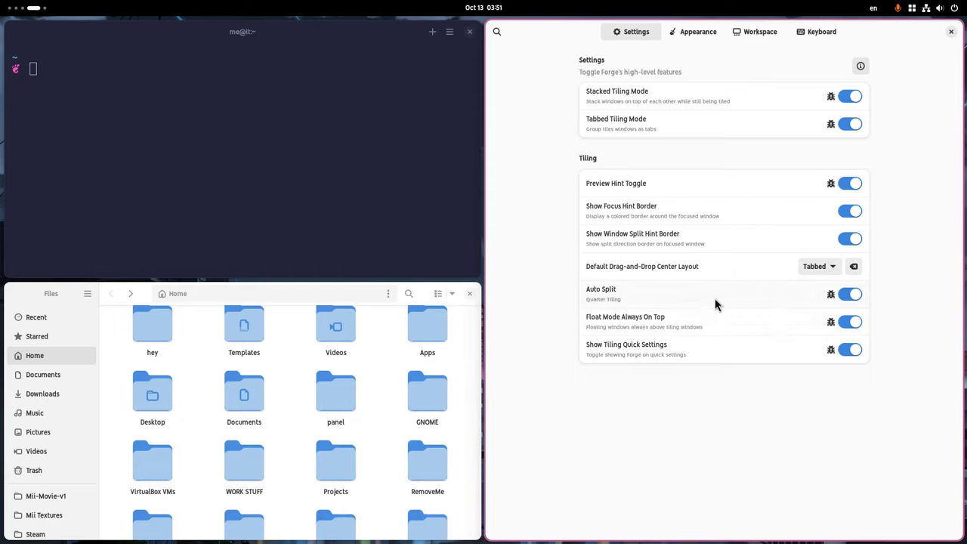
left_click(744, 300)
left_click(764, 295)
View Forge's appearance settings and expand the Stacked Focus Hint and Preview and the Floated Focus Hint options.
left_click(699, 31)
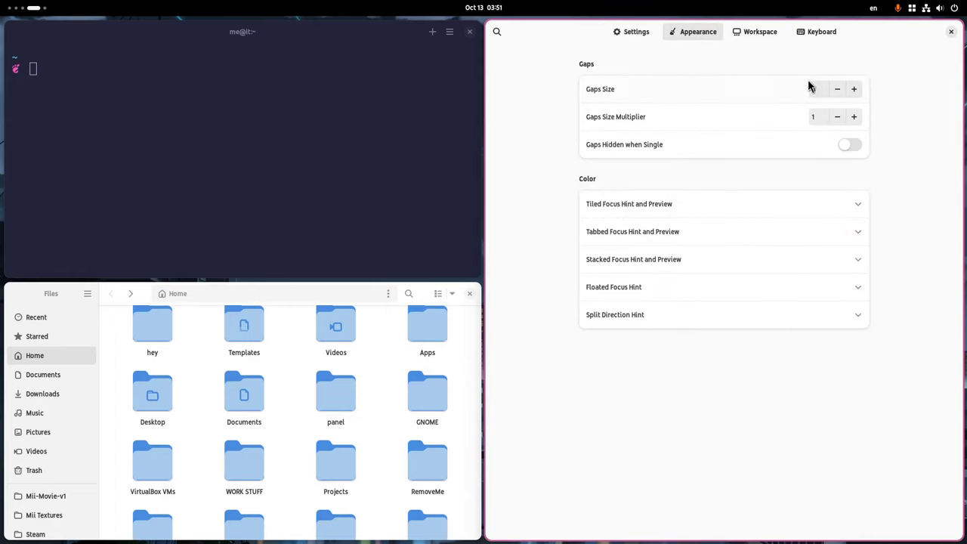
left_click(858, 261)
left_click(854, 344)
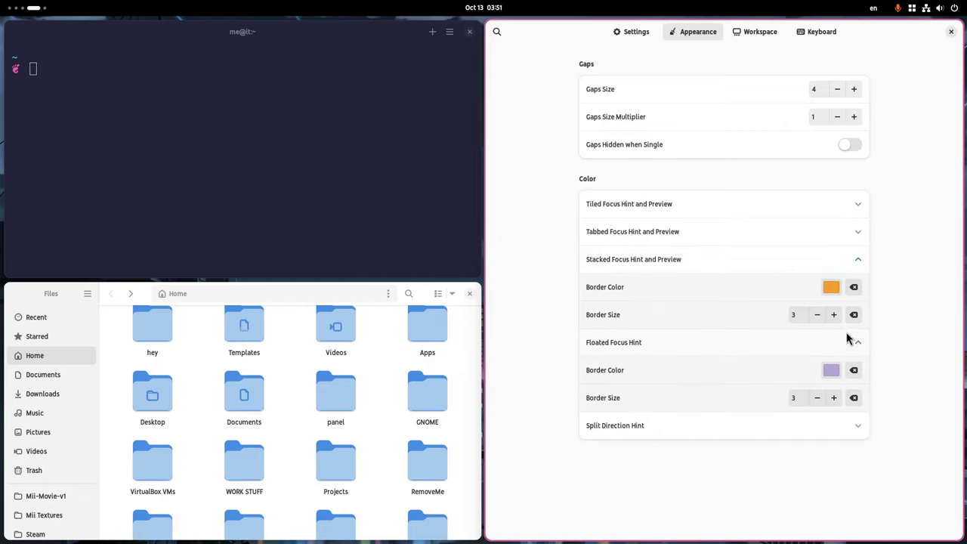
left_click(758, 37)
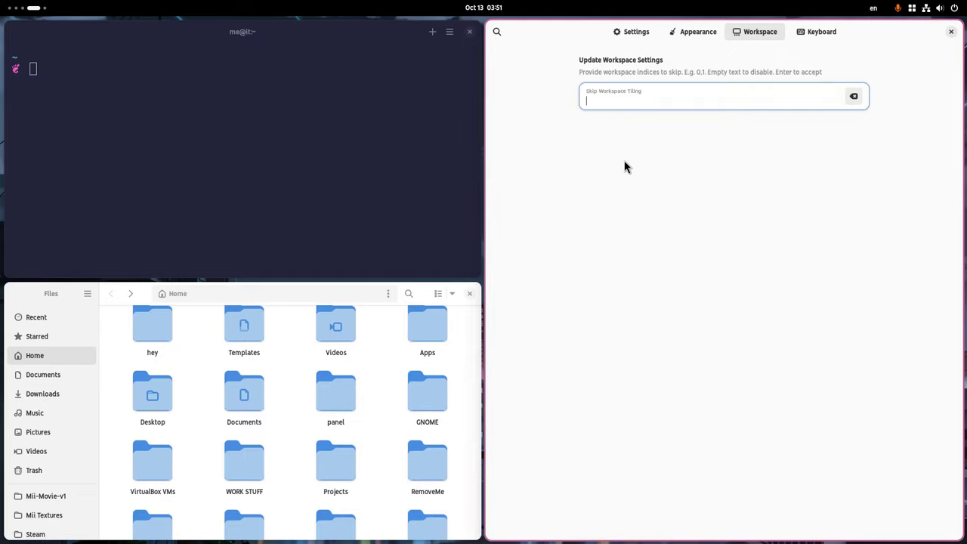
key("super")
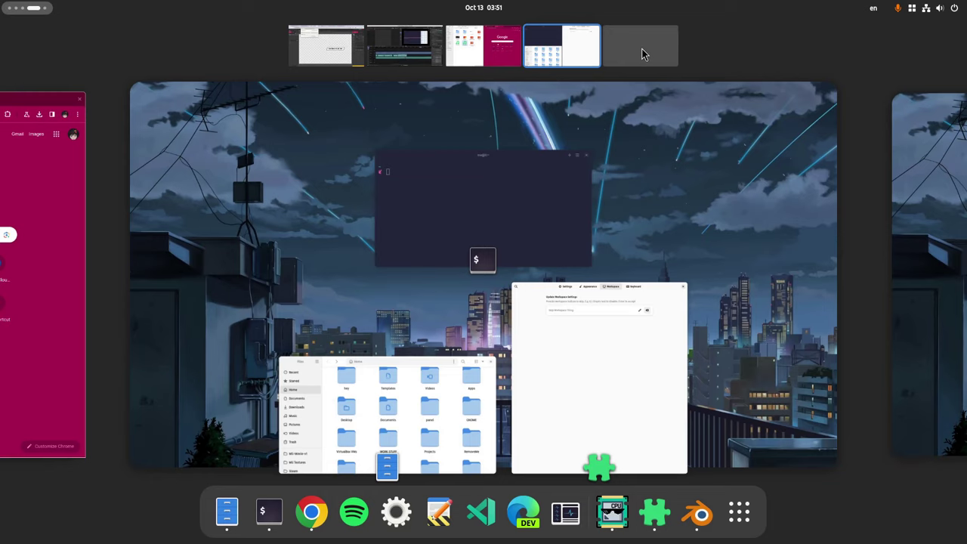
left_click(597, 336)
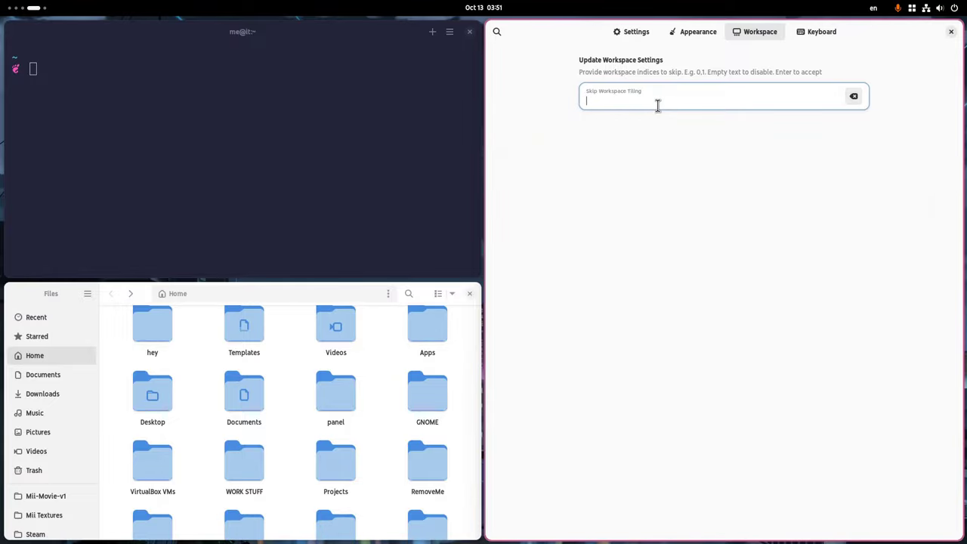
type("4")
key("Return")
Open a terminal on the empty fifth workspace and move it freely to the middle of the desktop.
key("super")
scroll(643, 167, "down", 2)
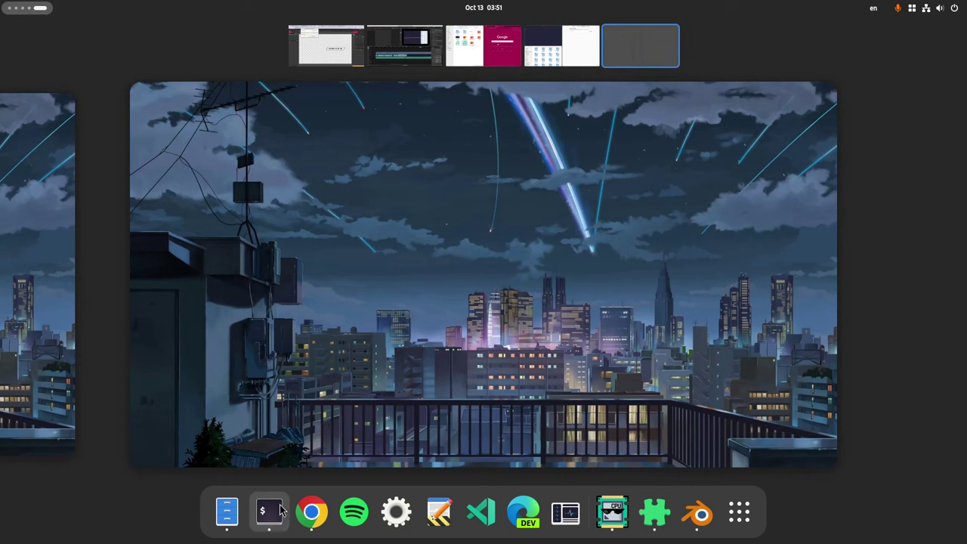
left_click(280, 511)
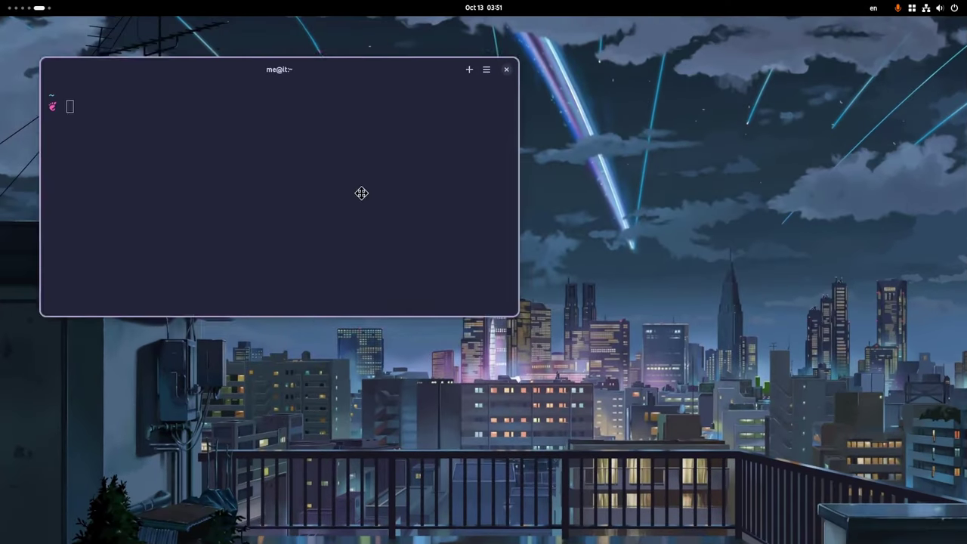
left_click_drag(362, 193, 510, 249)
Open another terminal on the next empty workspace and dismiss the command notification.
key("super")
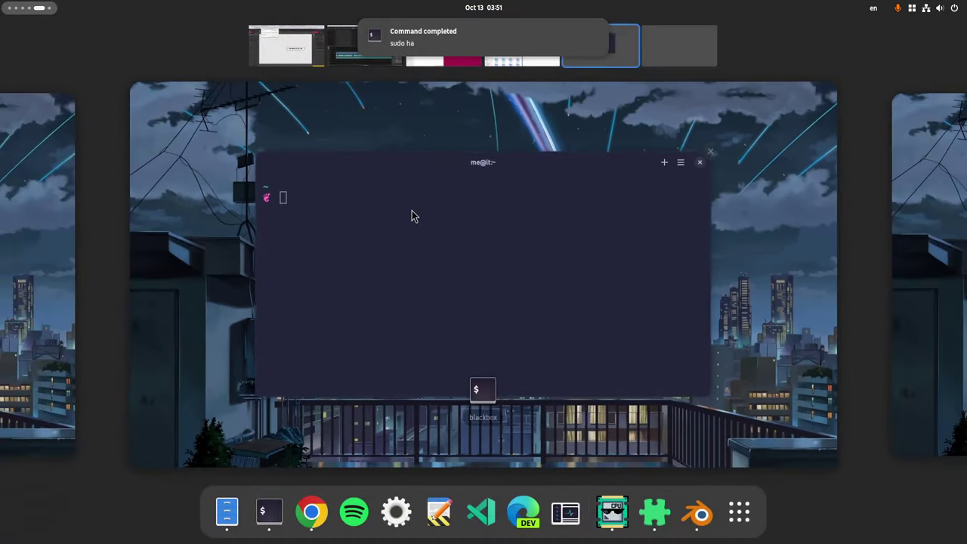
scroll(412, 216, "down", 1)
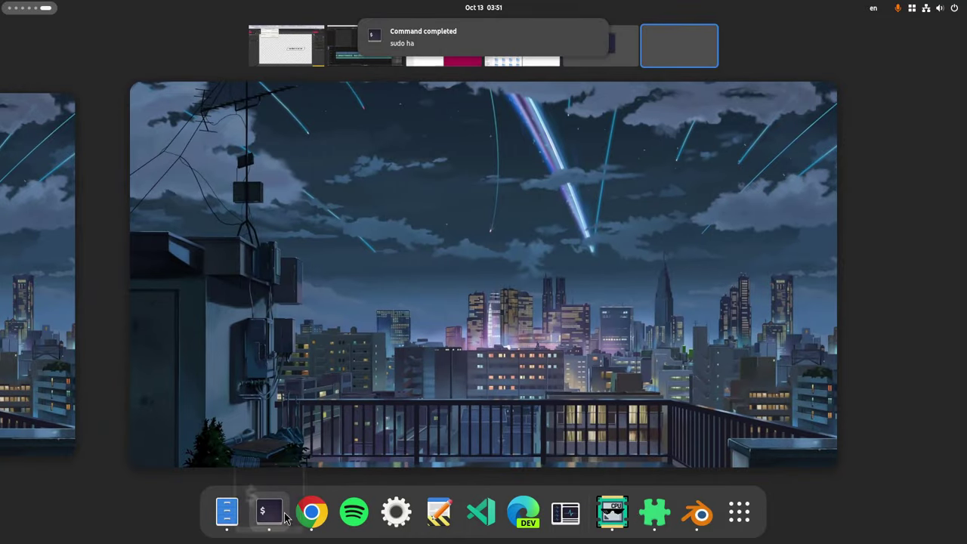
left_click(284, 516)
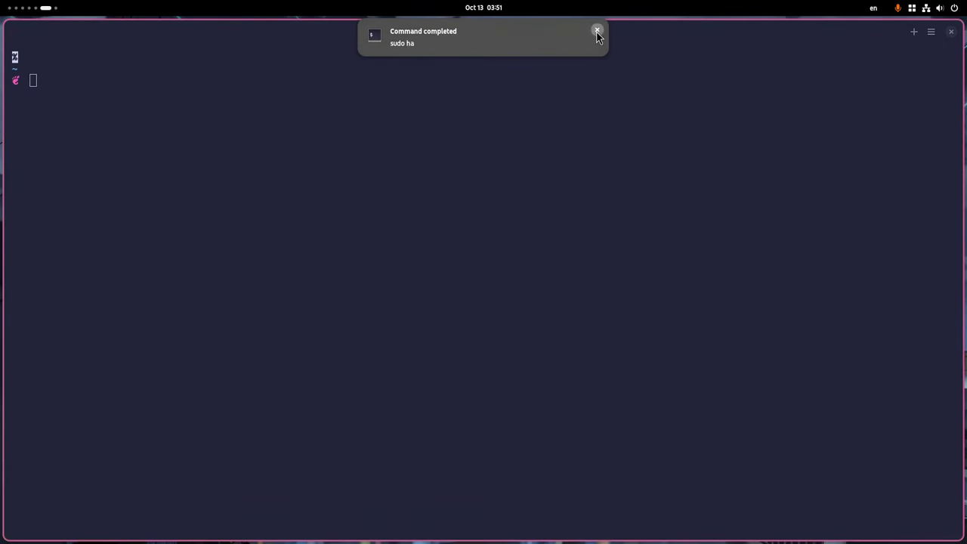
left_click(597, 31)
Return to the workspace with the Forge settings and examine the Window Shortcuts in its keyboard settings.
key("super")
scroll(608, 245, "up", 1)
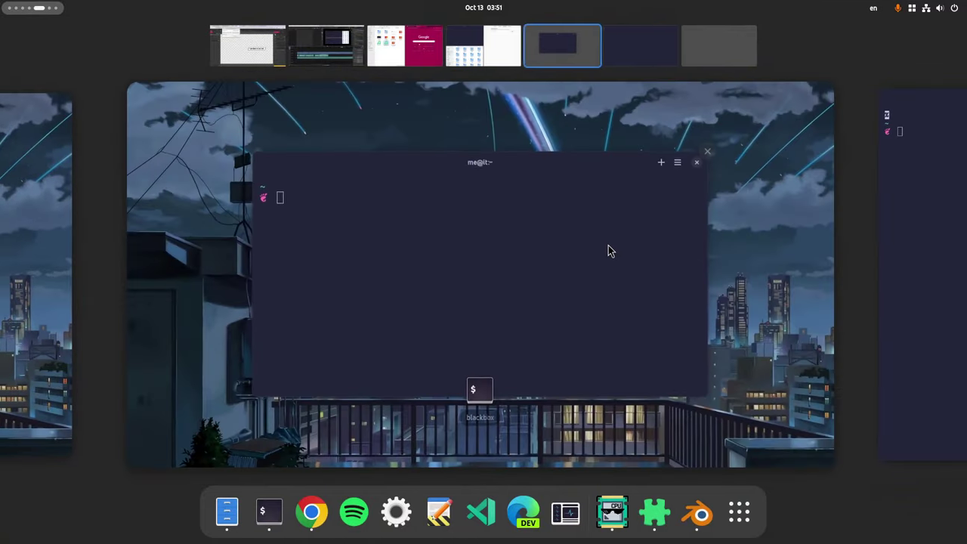
left_click(623, 331)
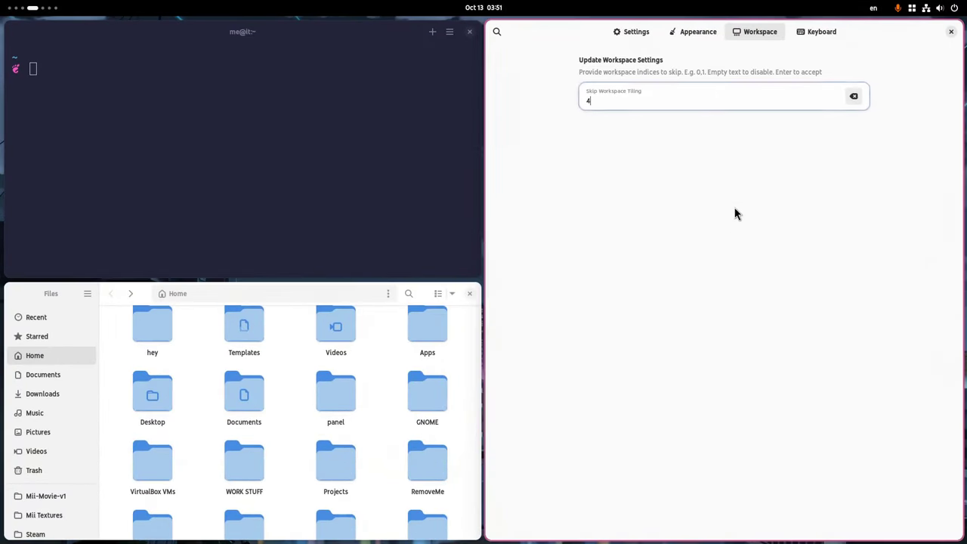
left_click(823, 35)
left_click(763, 123)
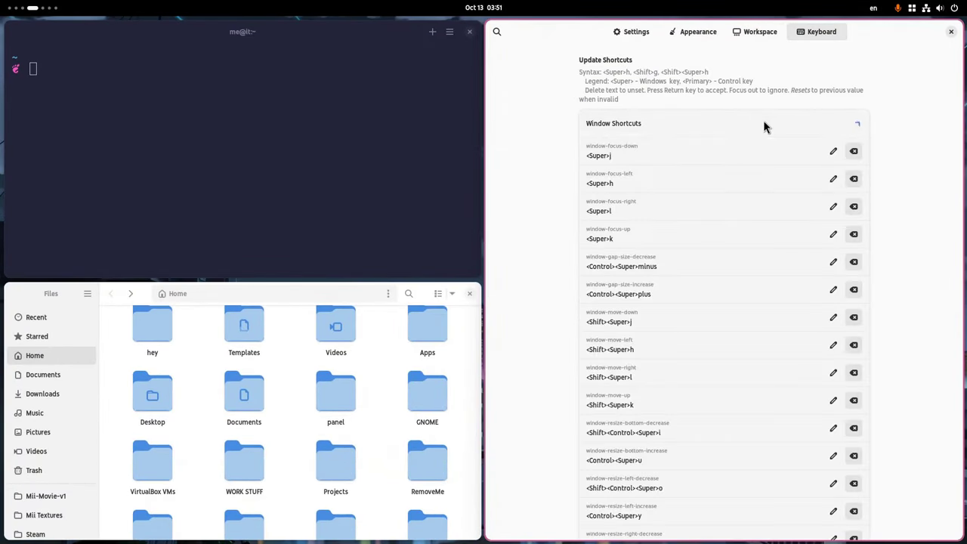
left_click(776, 125)
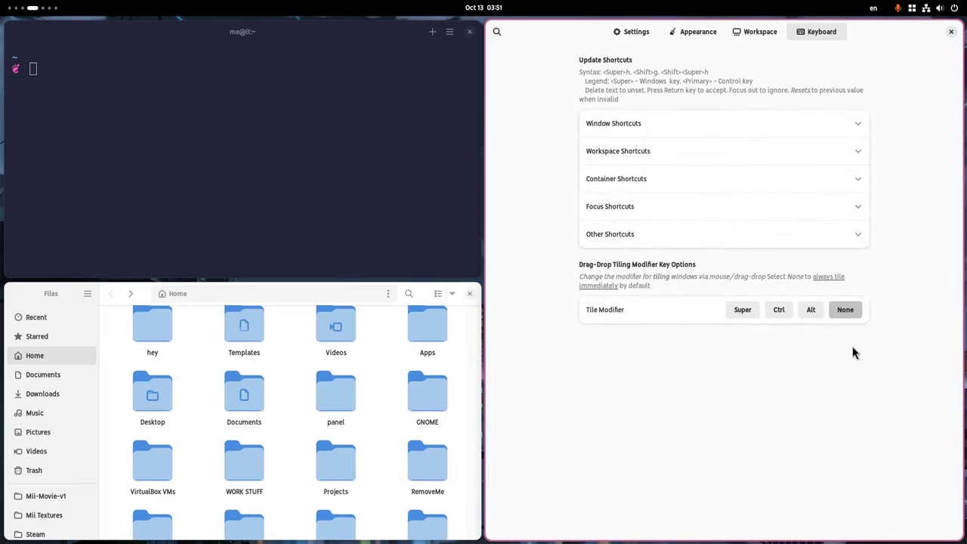
Set the drag-drop Tile Modifier to Alt, and group the Forge settings with the terminal into a tabbed tile above Files.
left_click(812, 311)
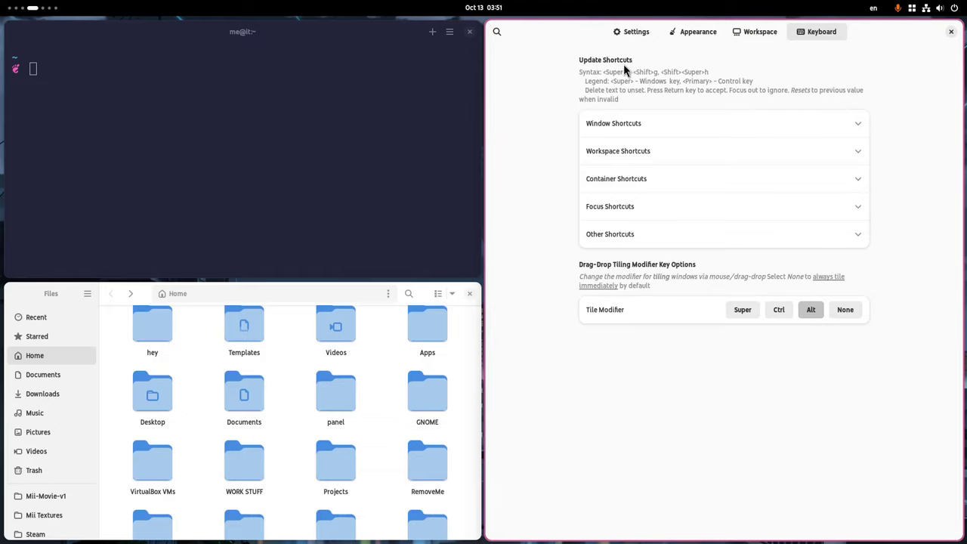
left_click_drag(626, 71, 383, 99)
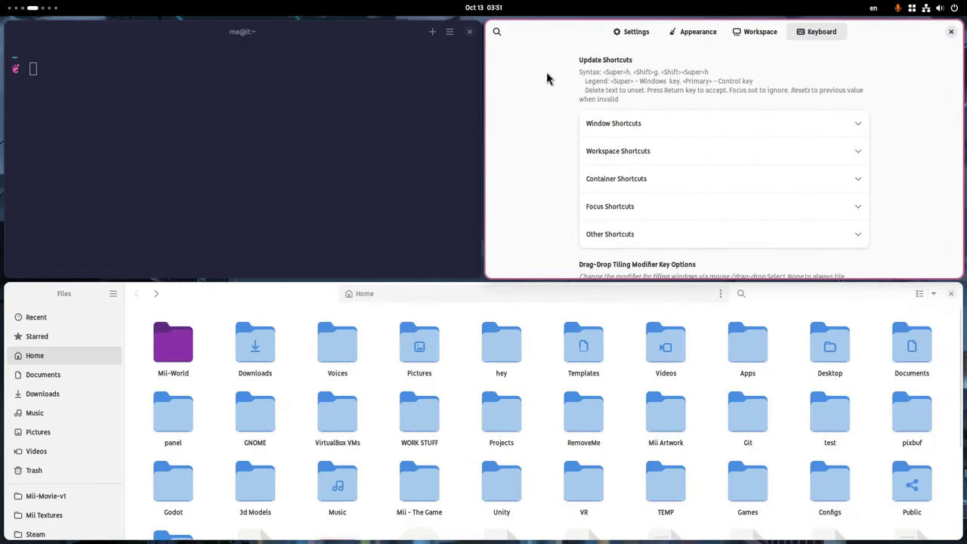
left_click_drag(491, 42, 188, 196)
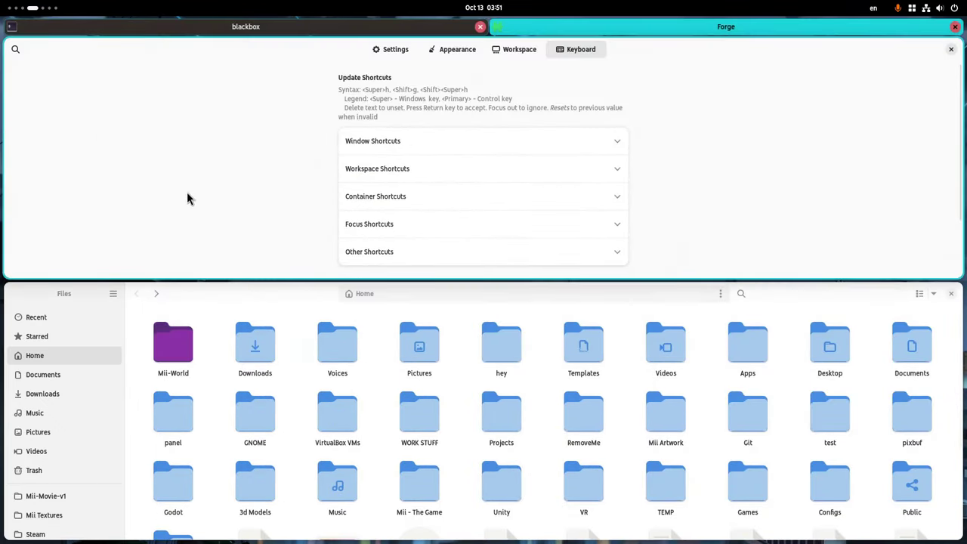
Add the Files window to the tabbed tile with the terminal and Forge settings, and switch between its three tabs.
left_click_drag(214, 300, 371, 186)
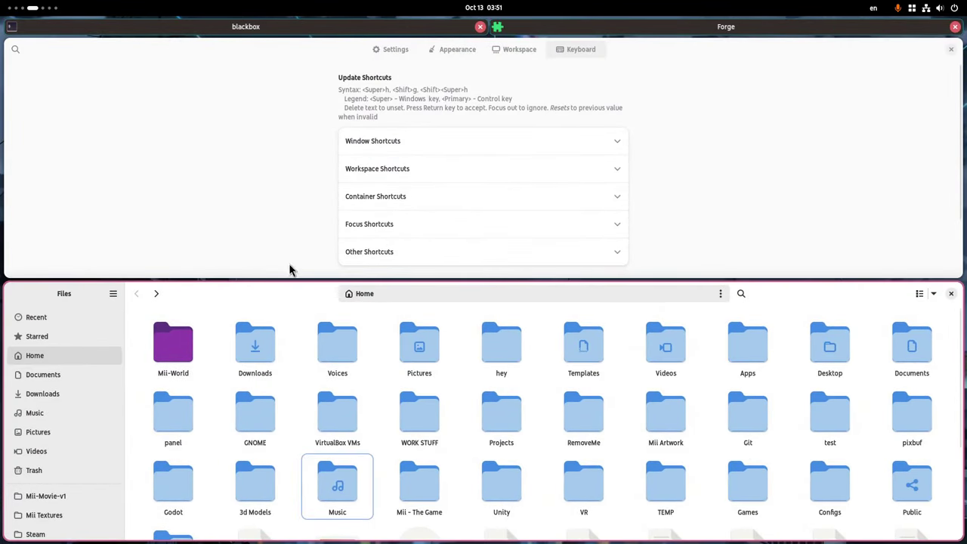
left_click_drag(289, 287, 527, 120)
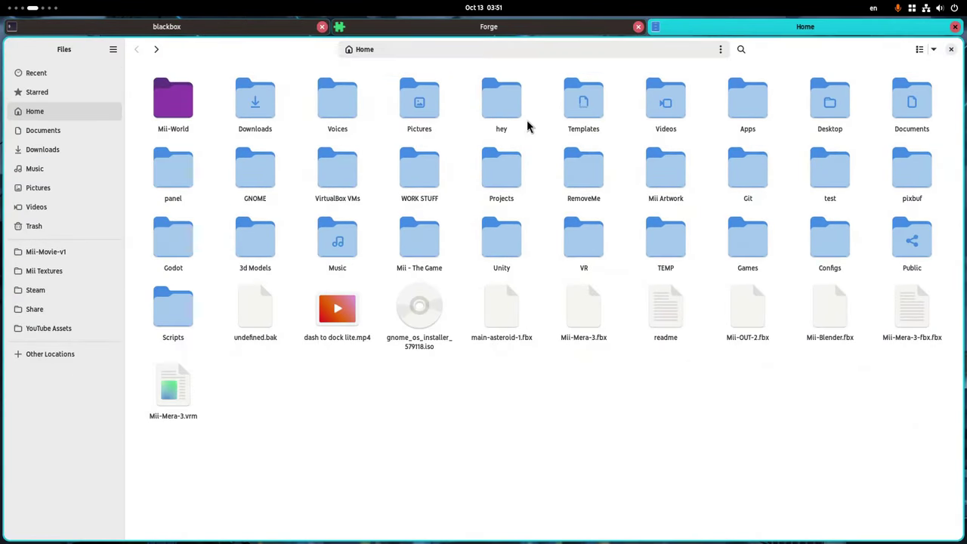
left_click(262, 34)
left_click(442, 28)
left_click(738, 36)
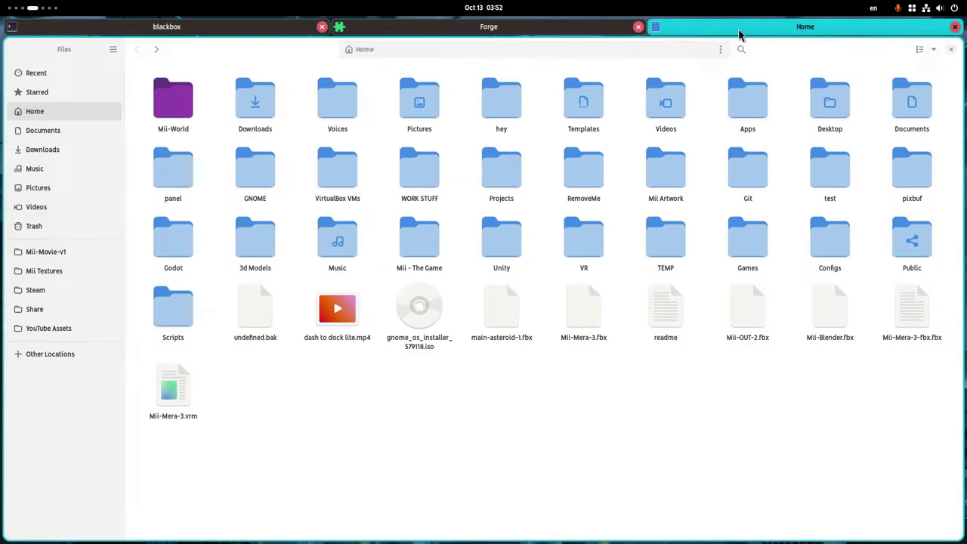
left_click(547, 31)
left_click(242, 31)
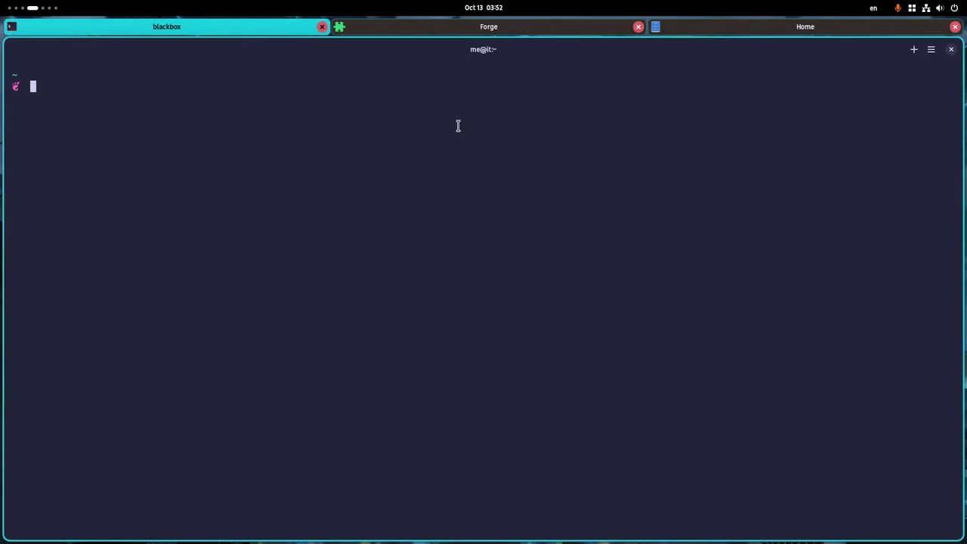
left_click(467, 30)
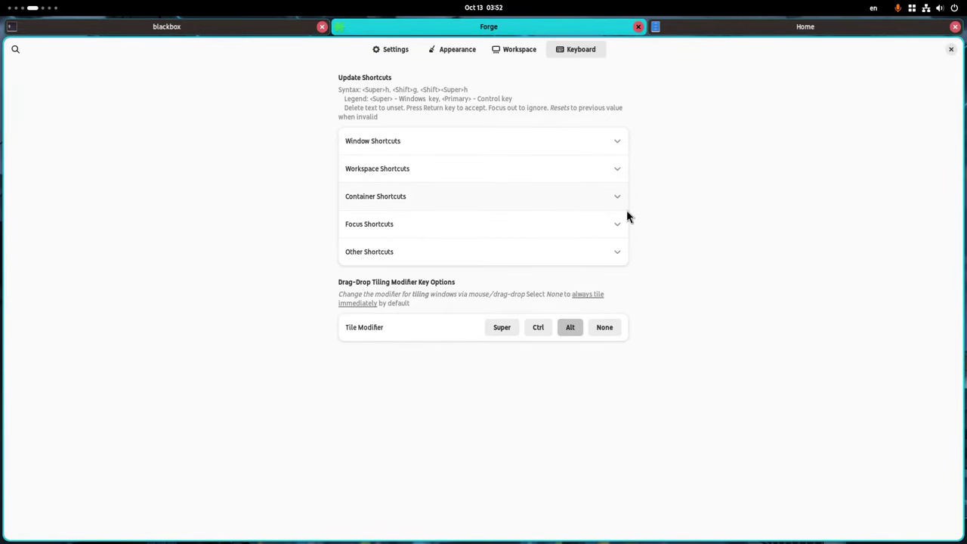
Move the floating terminal from the fifth workspace to the fourth beside the tabbed tile, and widen the tabbed tile.
key("super")
scroll(676, 242, "down", 1)
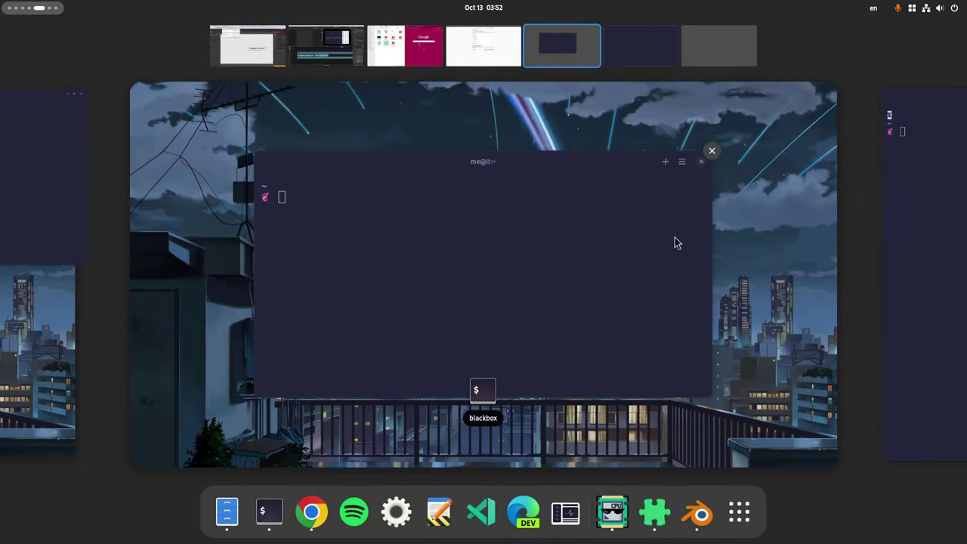
left_click_drag(623, 254, 490, 61)
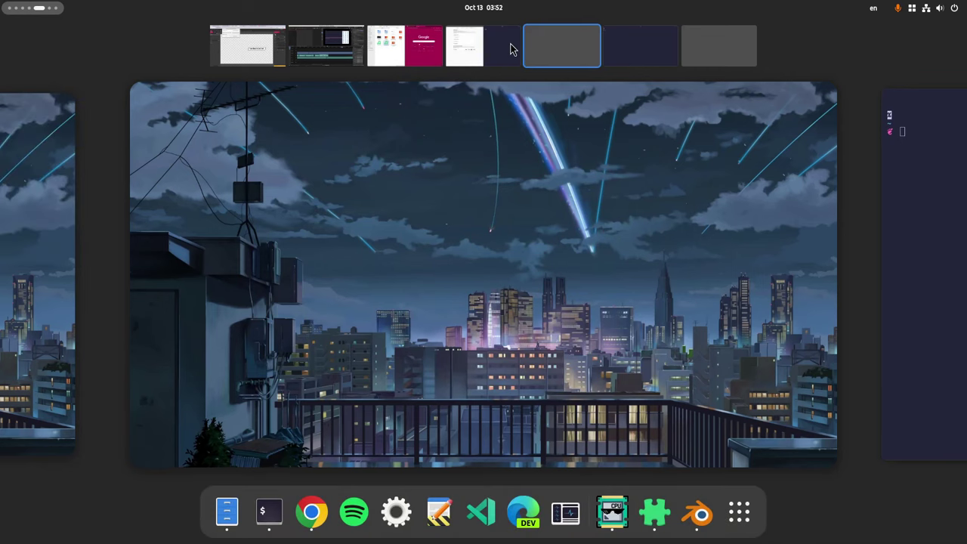
left_click(510, 49)
left_click(455, 194)
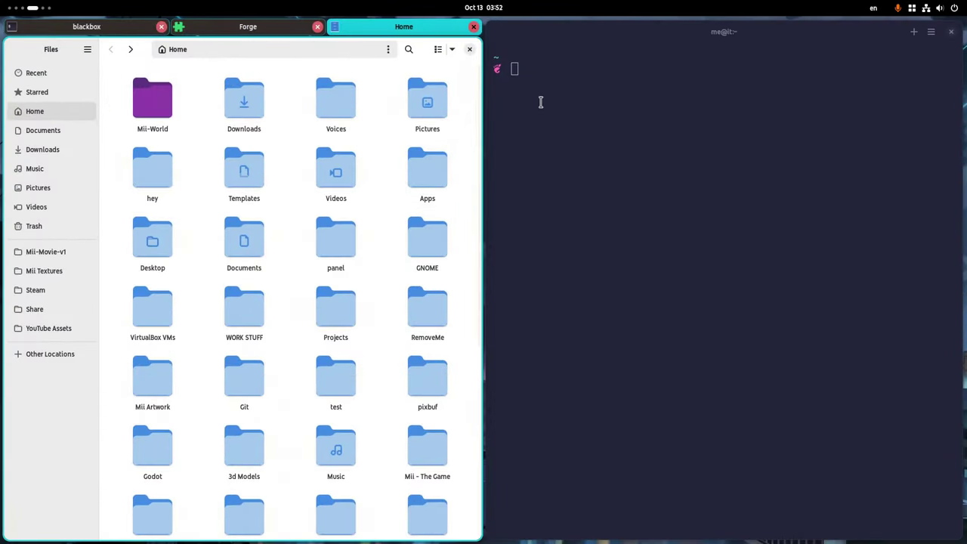
left_click_drag(488, 175, 597, 173)
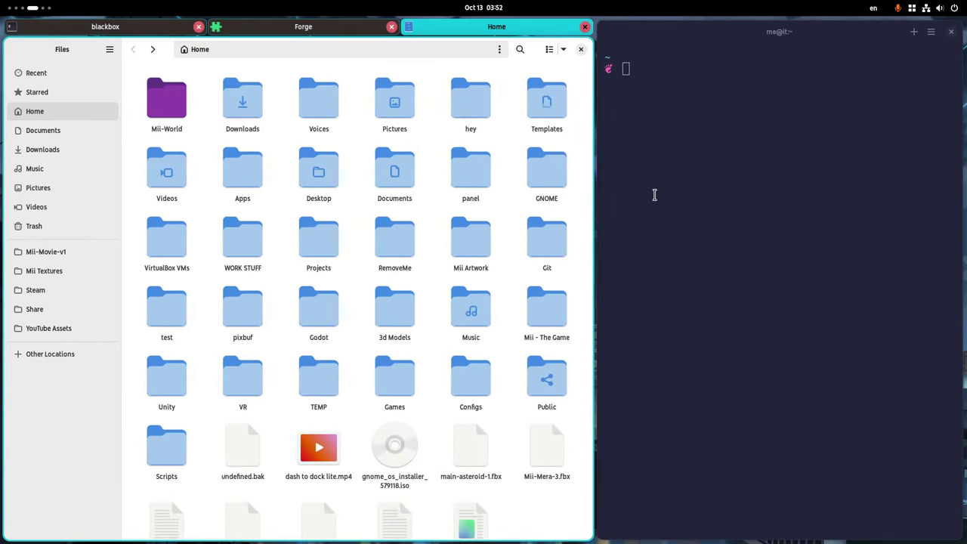